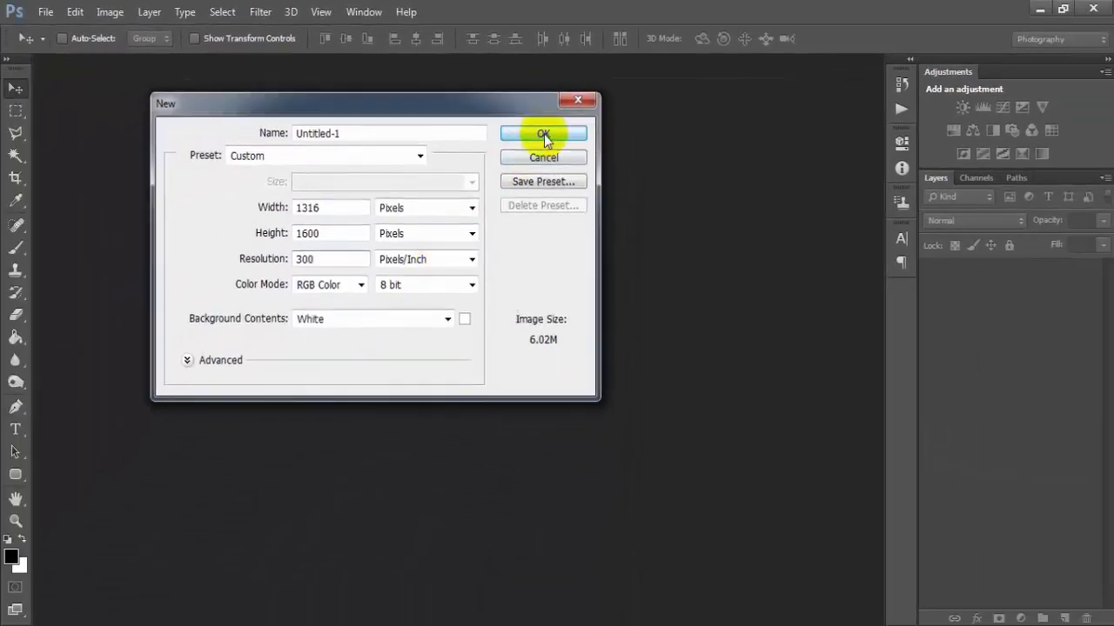
- Create a white 1316 × 1600 pixel RGB document at 300 pixels/inch and dock its window in the workspace
left_click(543, 134)
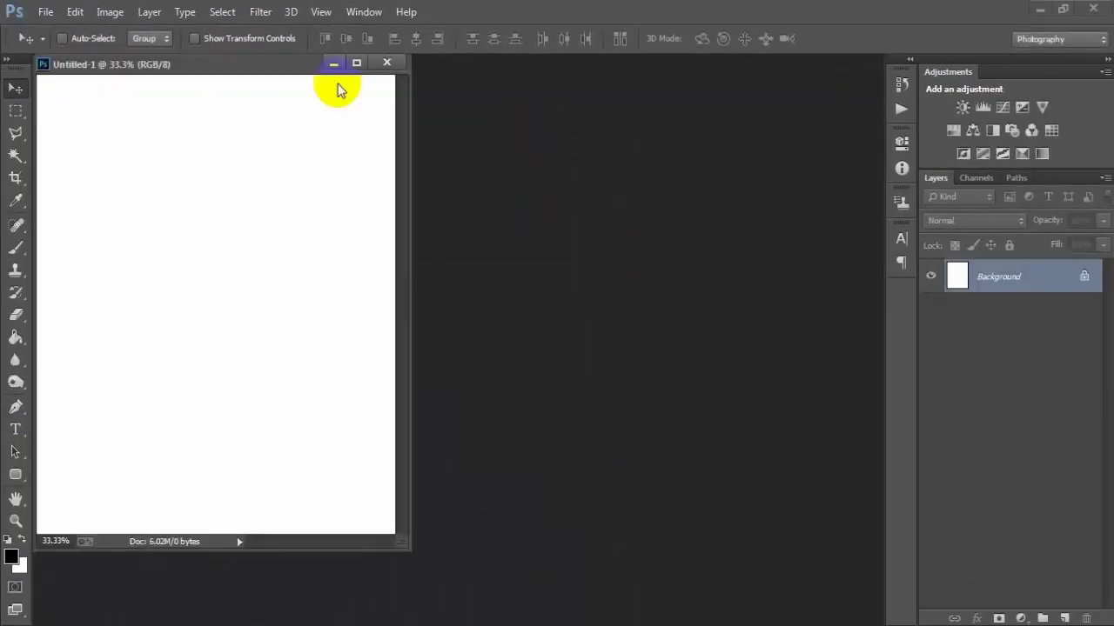
left_click_drag(330, 70, 524, 79)
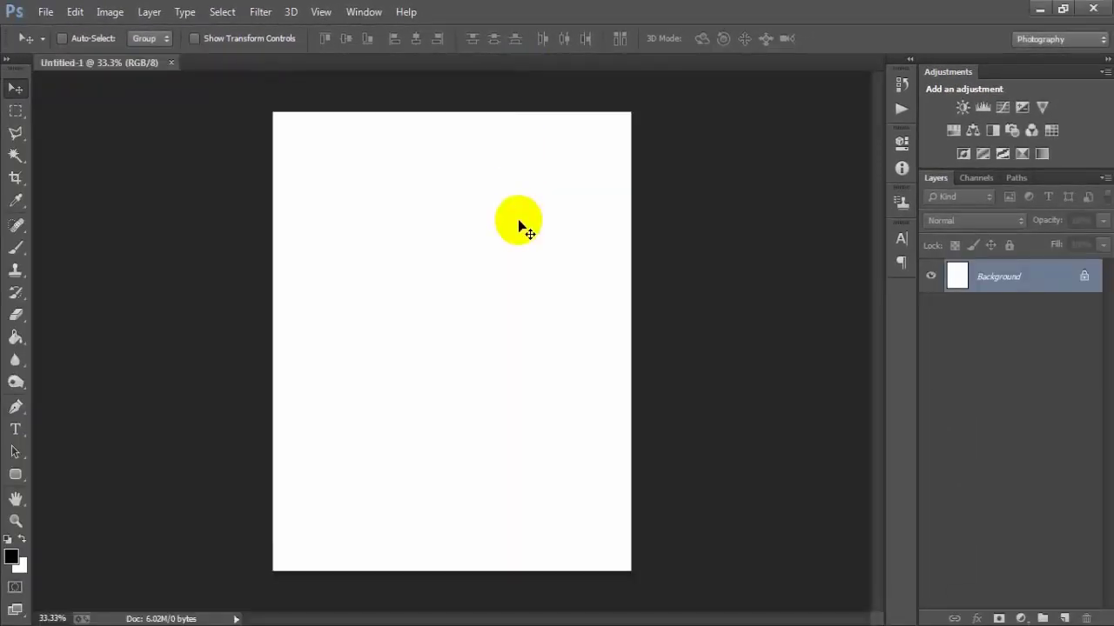
left_click(45, 12)
left_click(91, 275)
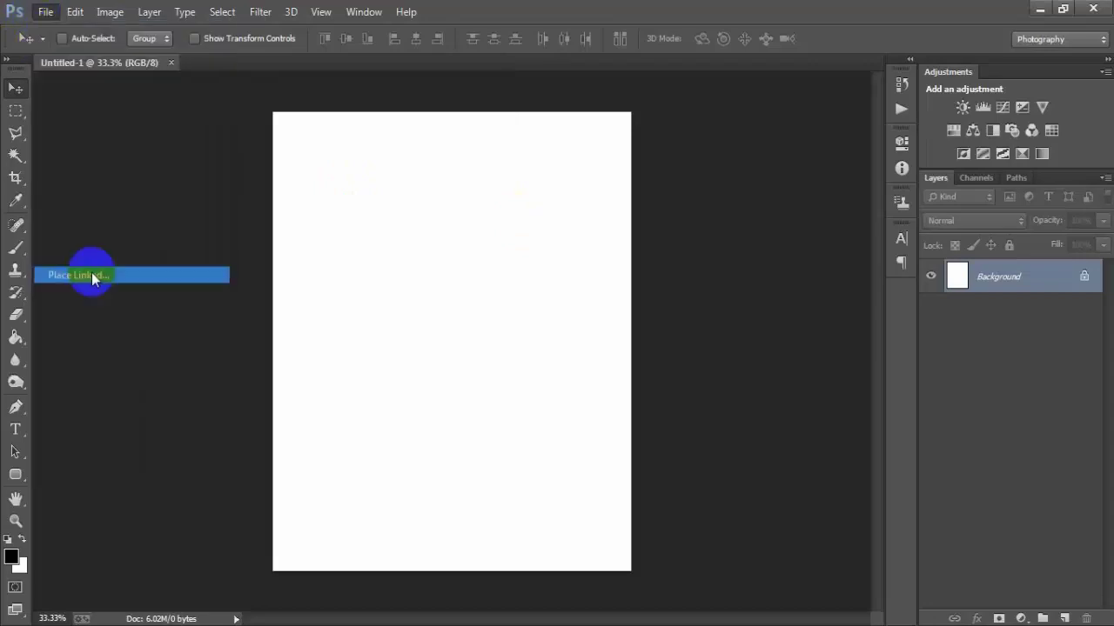
left_click(611, 147)
left_click(722, 491)
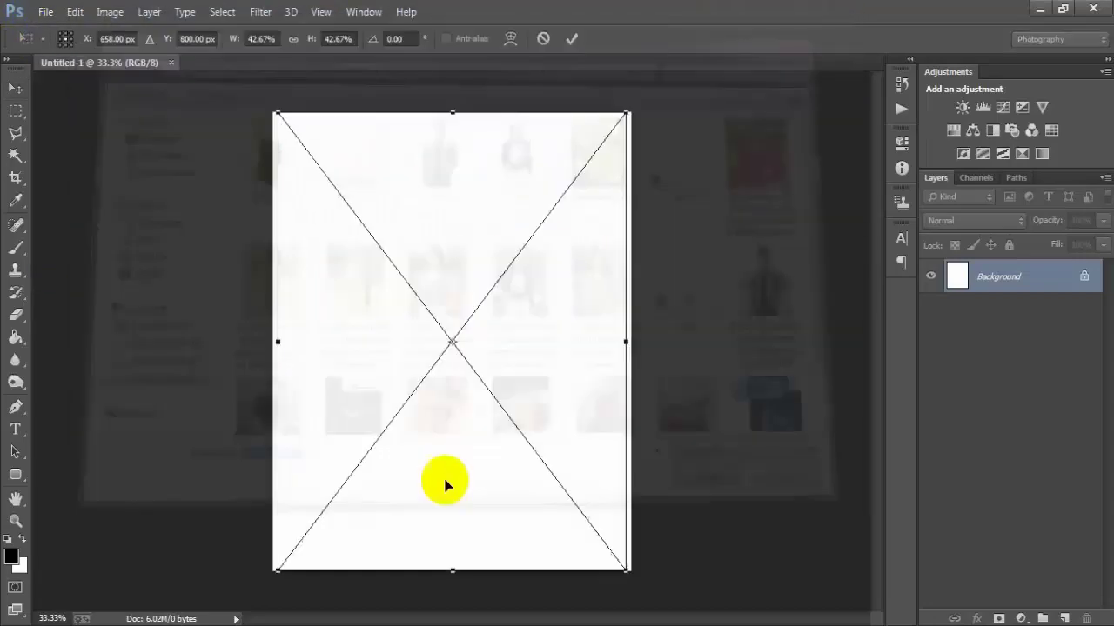
left_click_drag(627, 571, 635, 575)
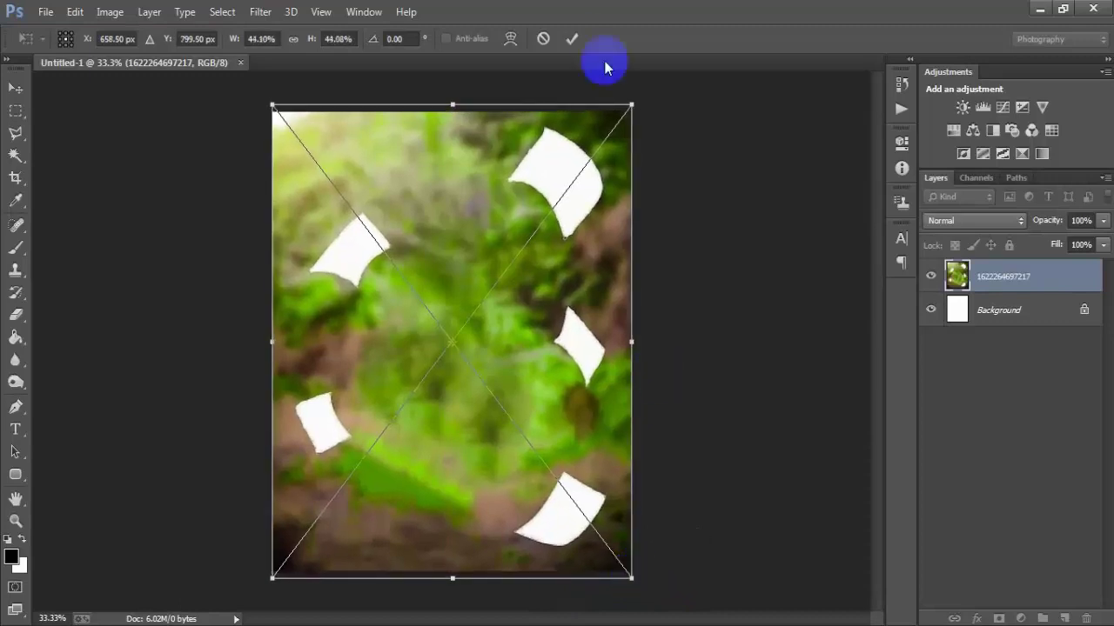
left_click(572, 39)
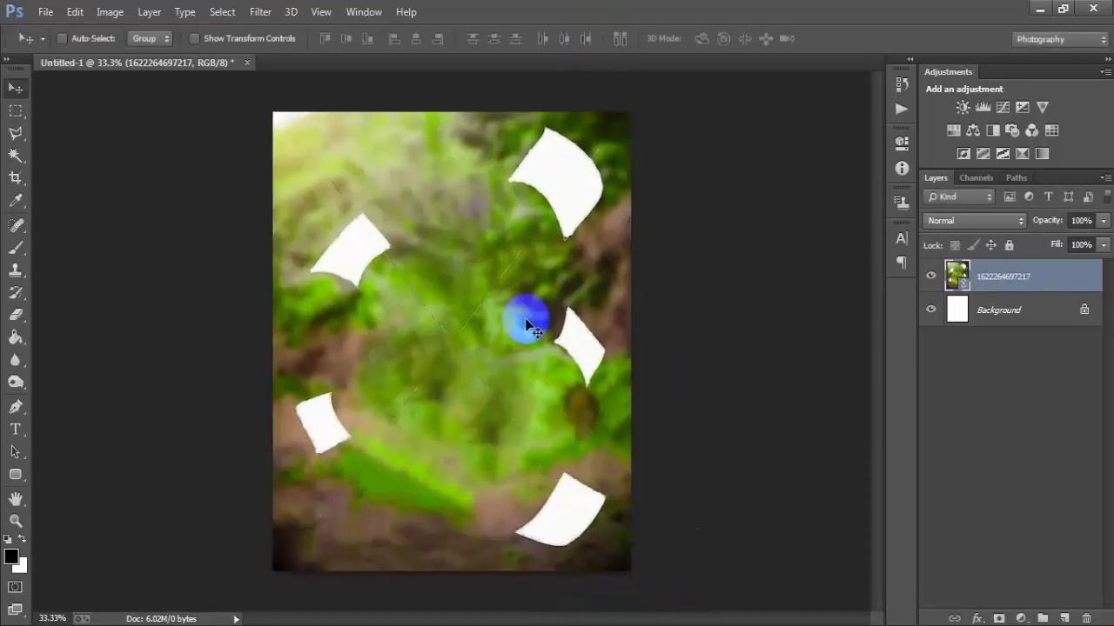
- Rasterize the placed green background layer and check it by toggling its visibility
right_click(1057, 278)
left_click(763, 324)
left_click(929, 277)
left_click(930, 277)
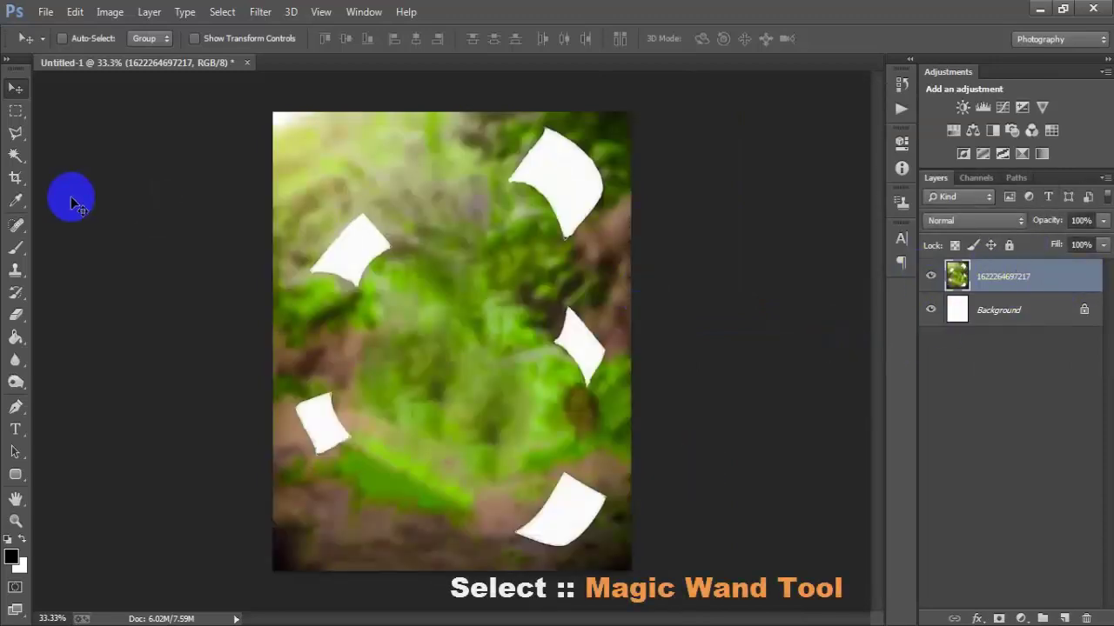
- Select the large white paper at the image's upper right with the Magic Wand and copy it to a new layer
left_click(17, 157)
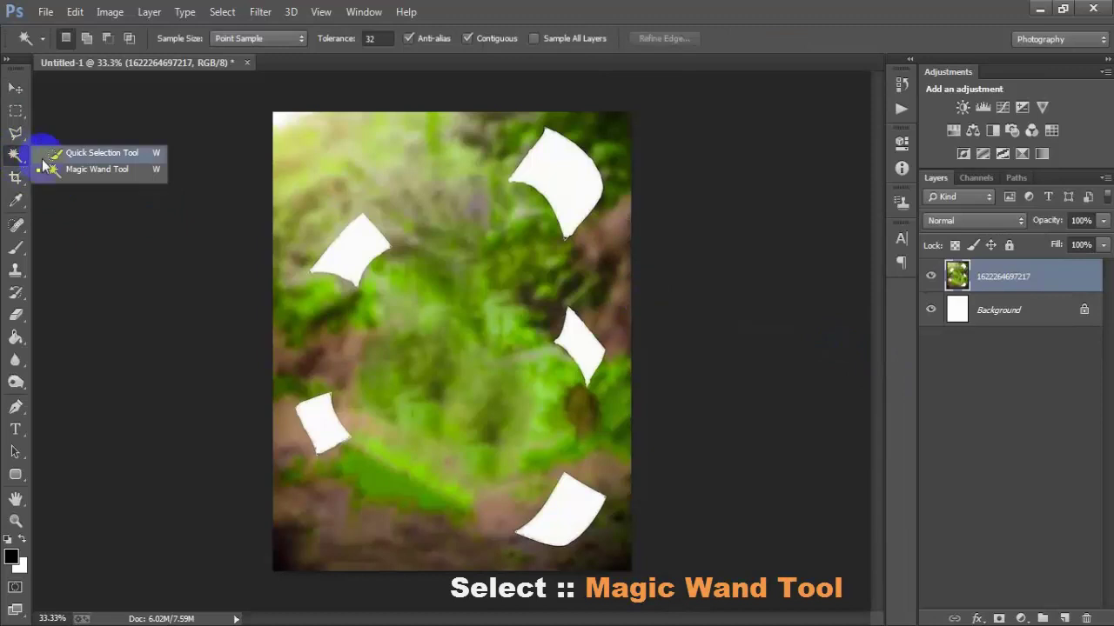
left_click(96, 169)
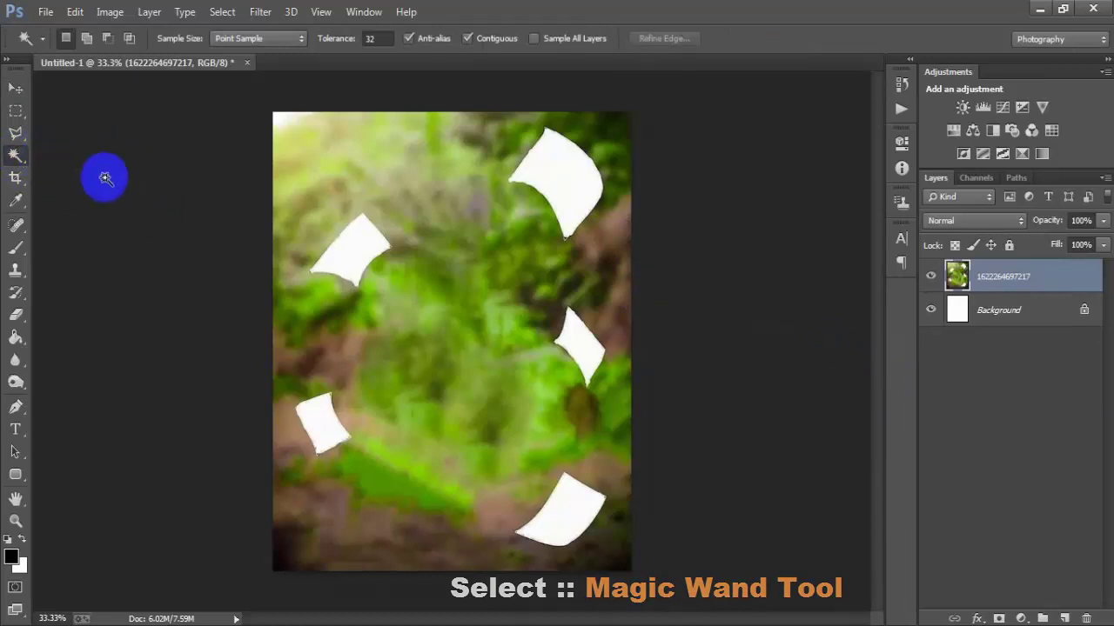
left_click(551, 189)
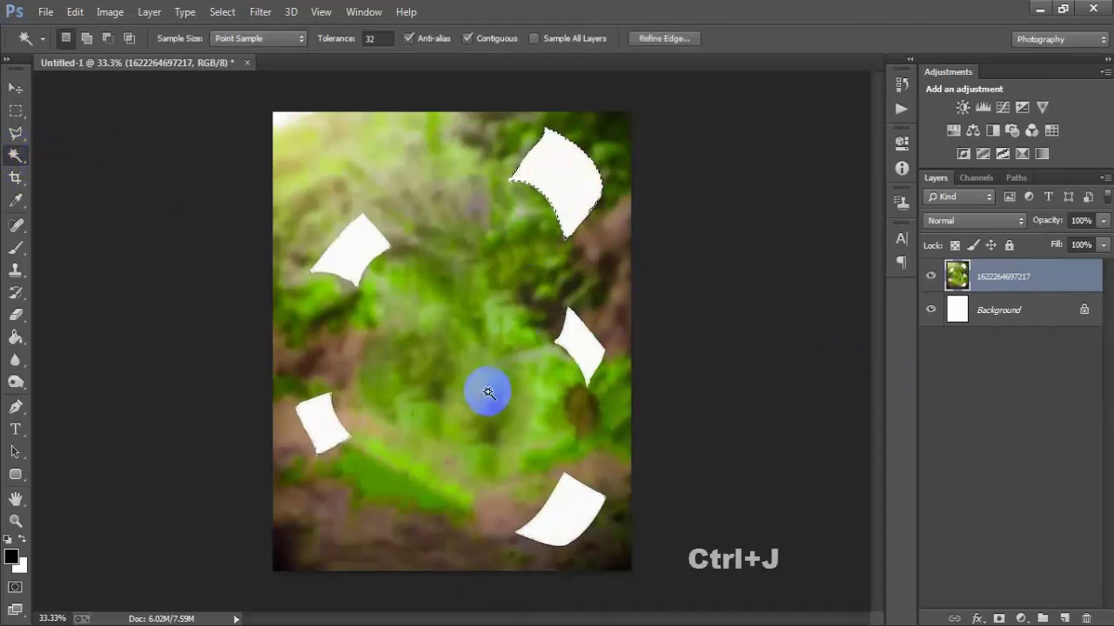
key("ctrl+j")
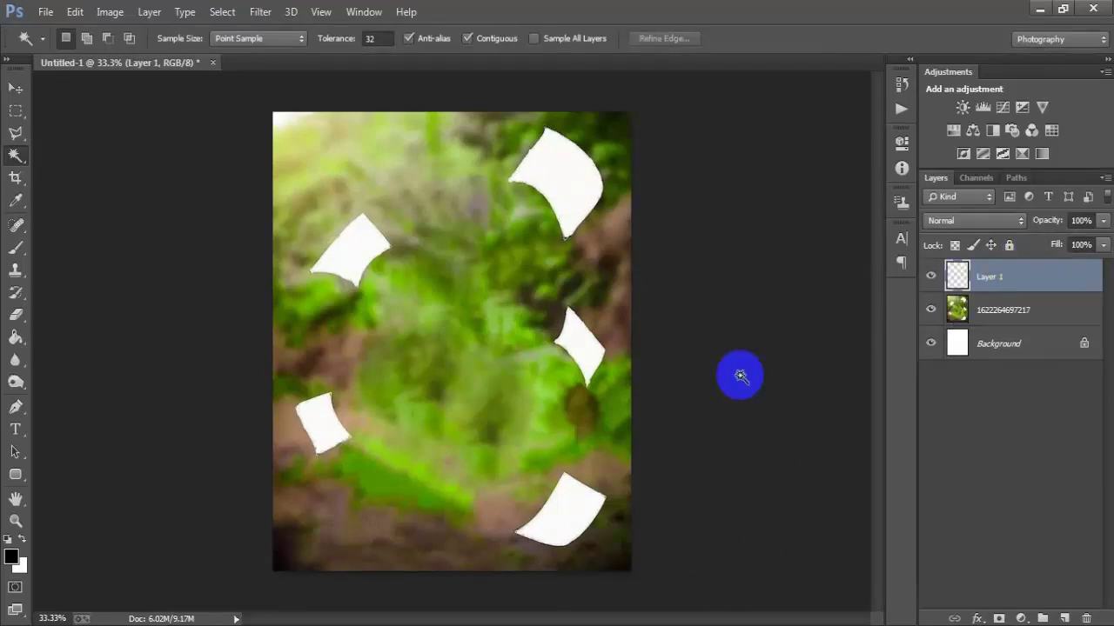
- Place the linked photo of the seated man, scale it to about 63%, and tilt it counterclockwise over the upper-right paper
left_click(15, 88)
left_click(45, 12)
left_click(80, 275)
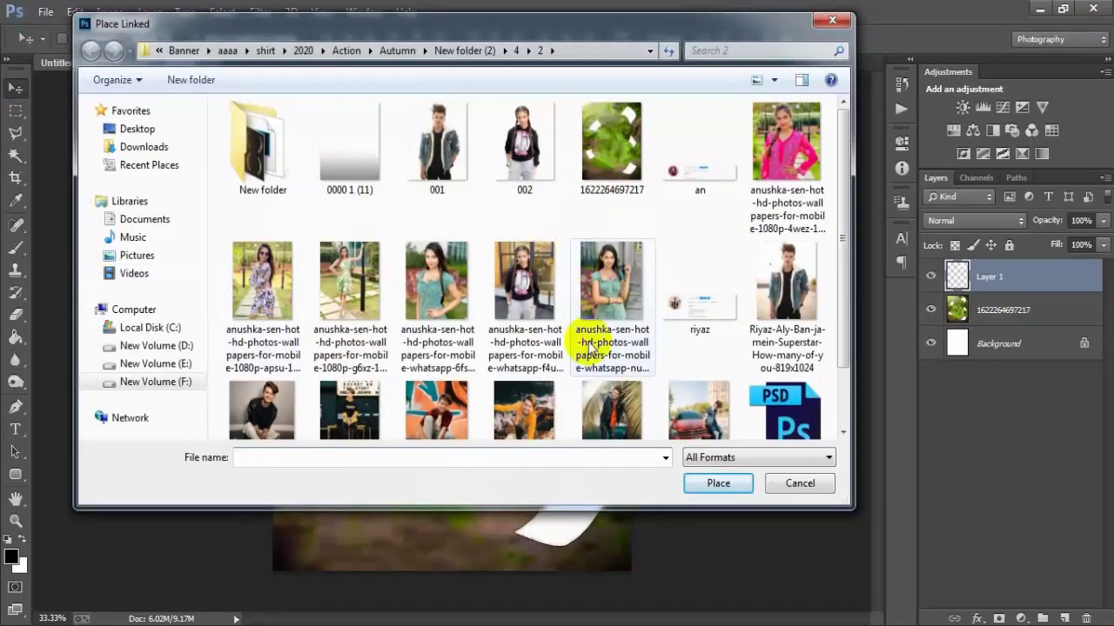
left_click(297, 423)
left_click(717, 483)
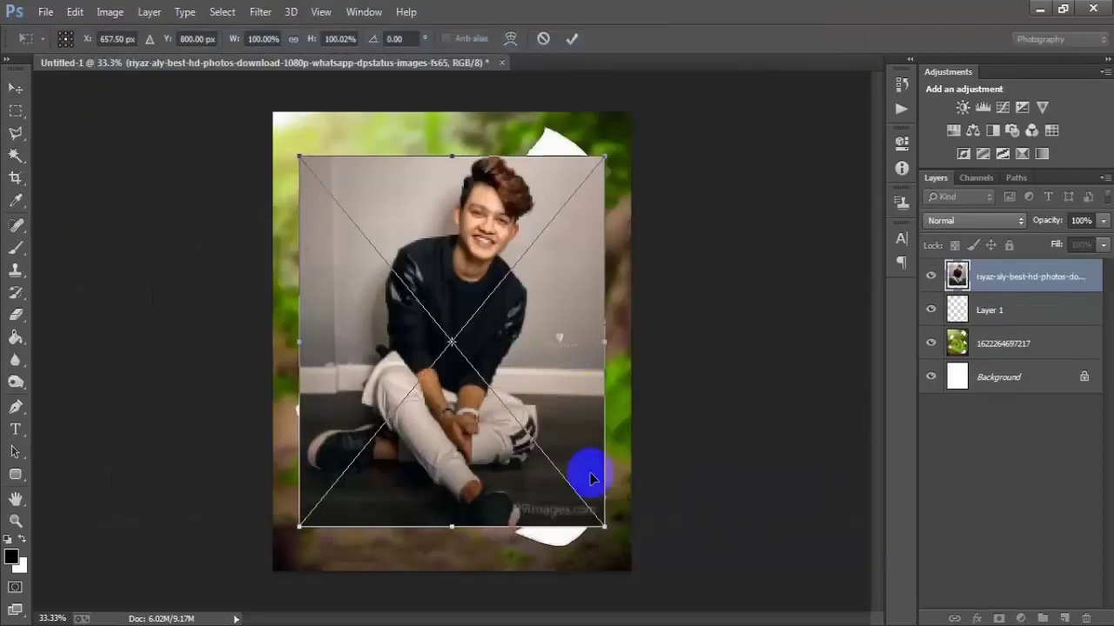
left_click_drag(604, 526, 565, 452)
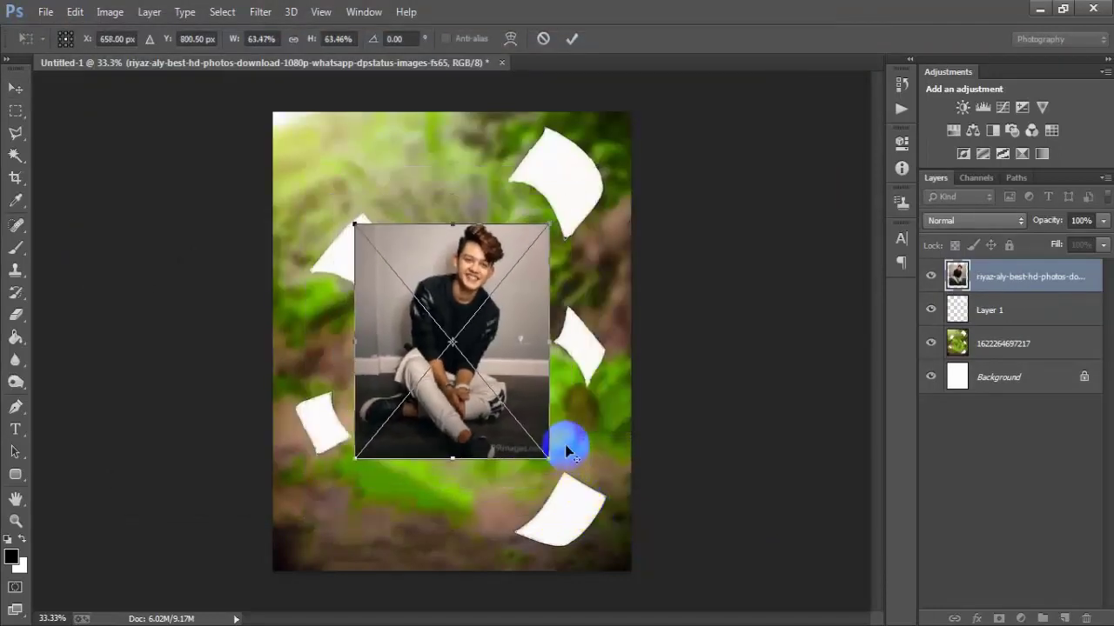
left_click_drag(510, 391, 566, 290)
left_click_drag(614, 405, 665, 398)
left_click(572, 39)
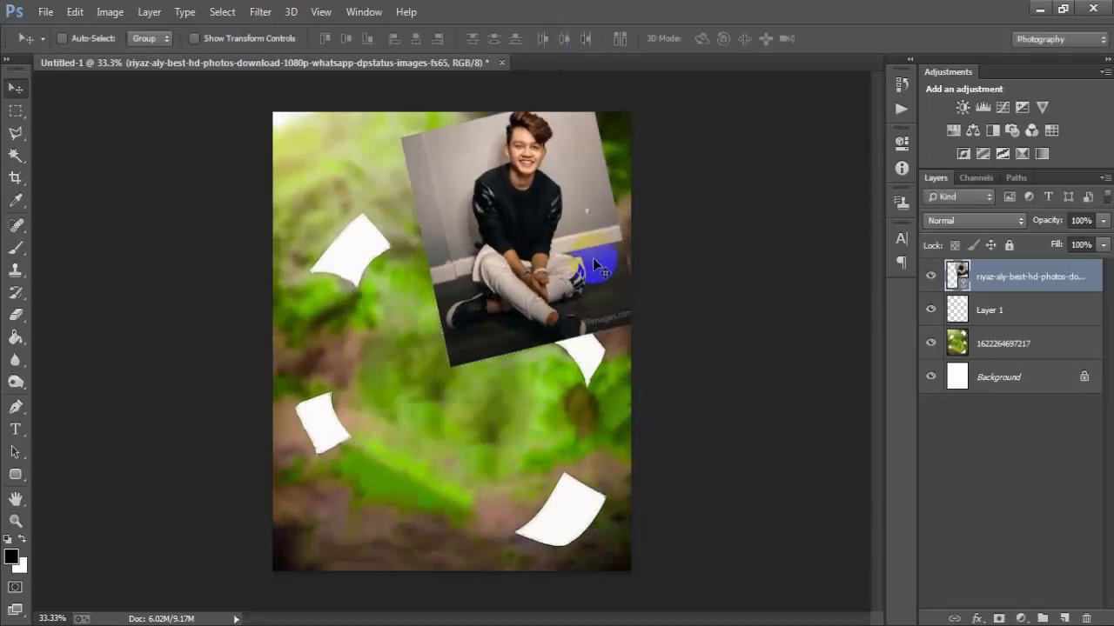
- Rasterize the seated man's photo layer and check it by toggling its visibility
right_click(1092, 277)
left_click(750, 322)
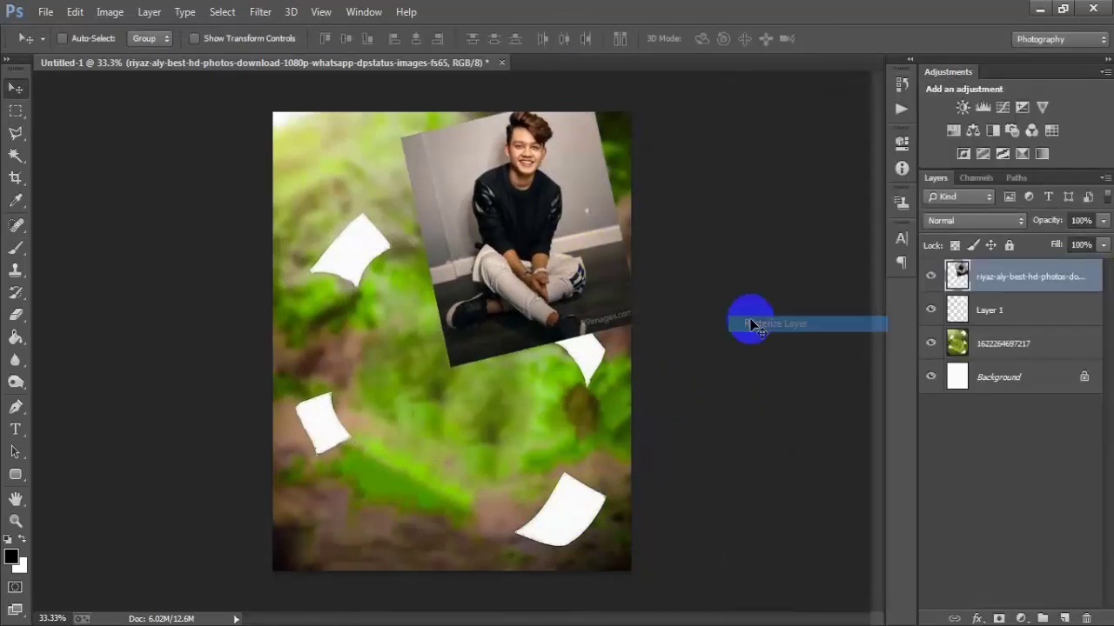
left_click(930, 276)
left_click(930, 276)
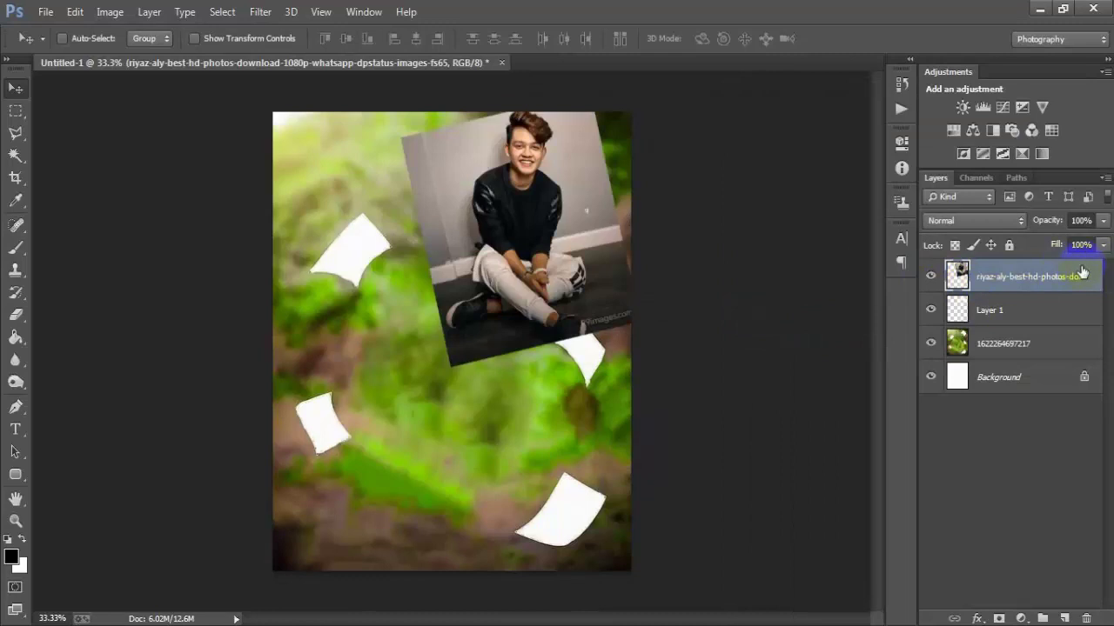
- Clip the photo layer to the copied paper layer and shift the photo slightly down and right
right_click(1082, 273)
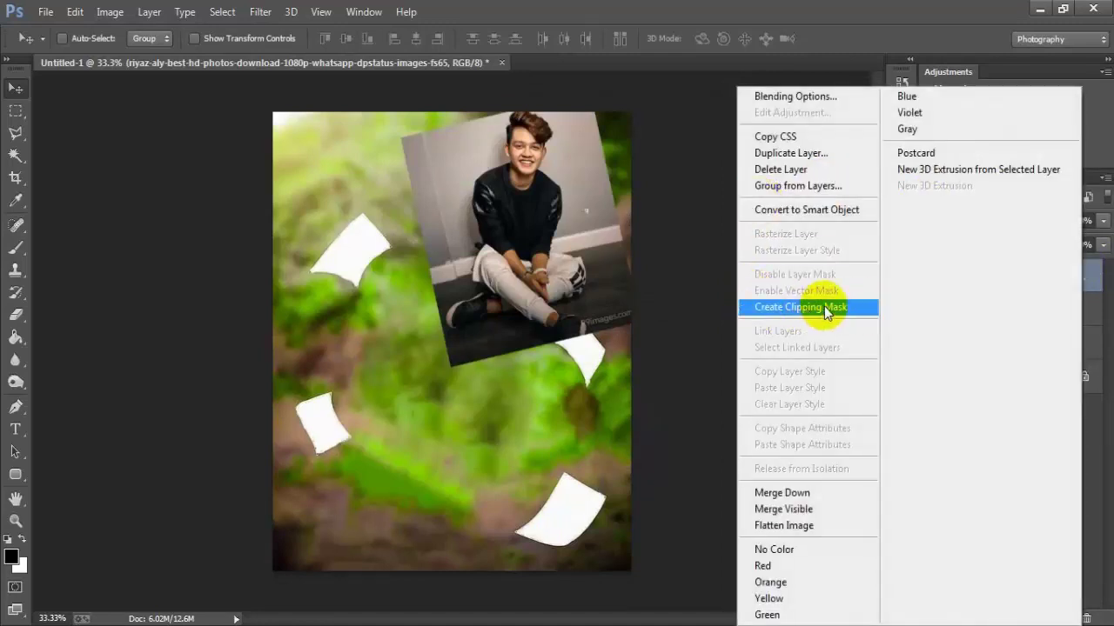
left_click(824, 308)
left_click_drag(560, 199, 586, 210)
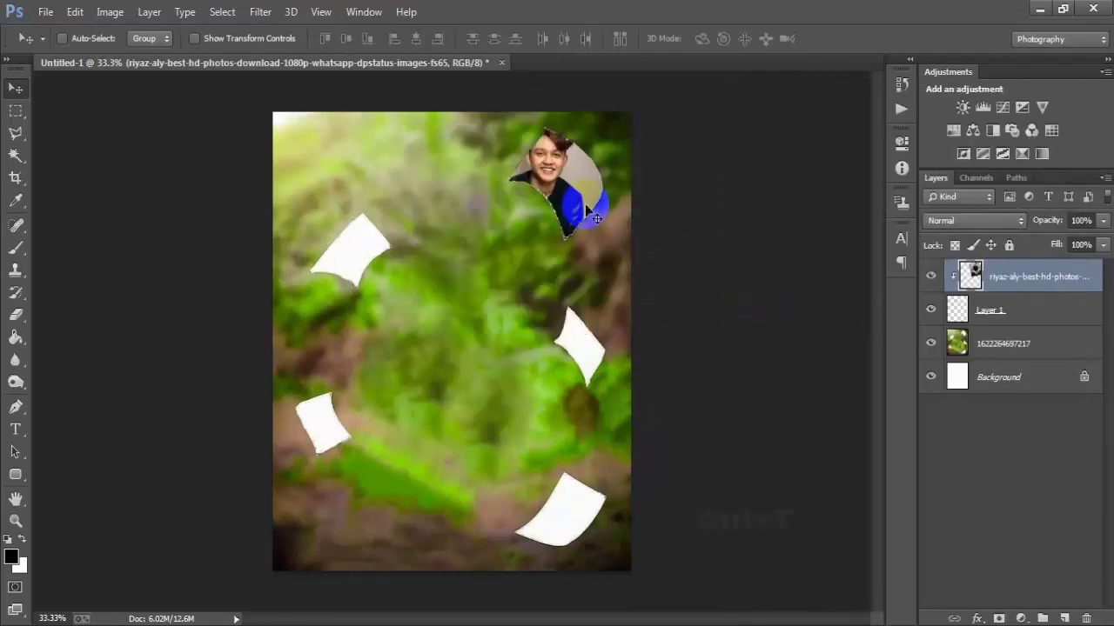
- Free-transform the clipped photo, shrinking and rotating it counterclockwise so the man's head and torso fit inside the upper-right paper
key("ctrl+t")
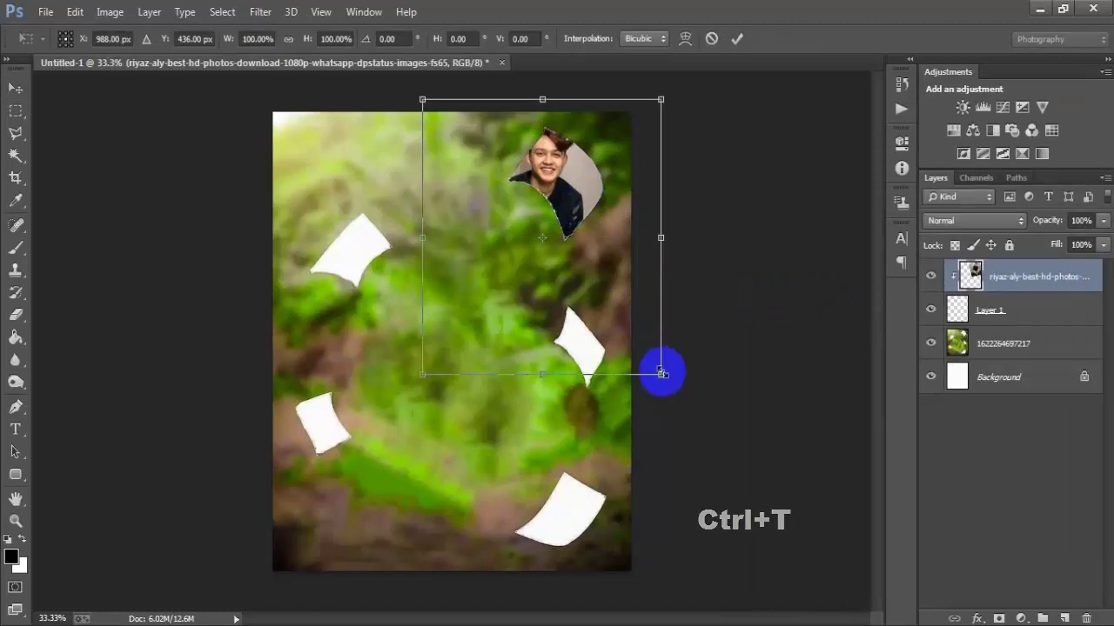
left_click_drag(658, 373, 666, 303)
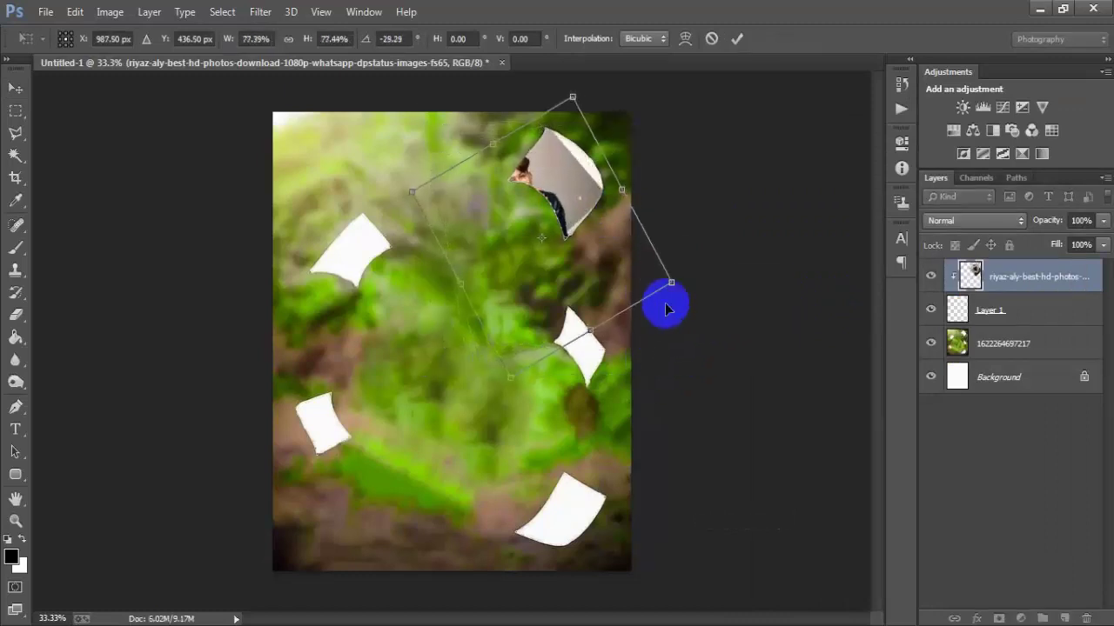
left_click_drag(604, 287, 633, 271)
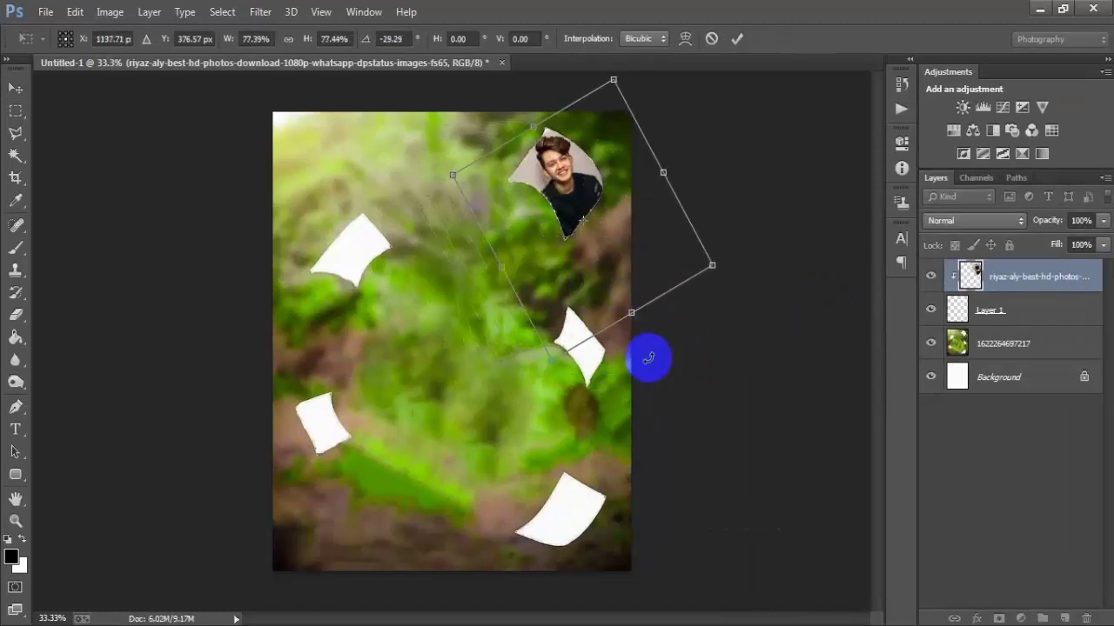
left_click_drag(555, 355, 544, 315)
left_click_drag(600, 290, 596, 273)
left_click(736, 40)
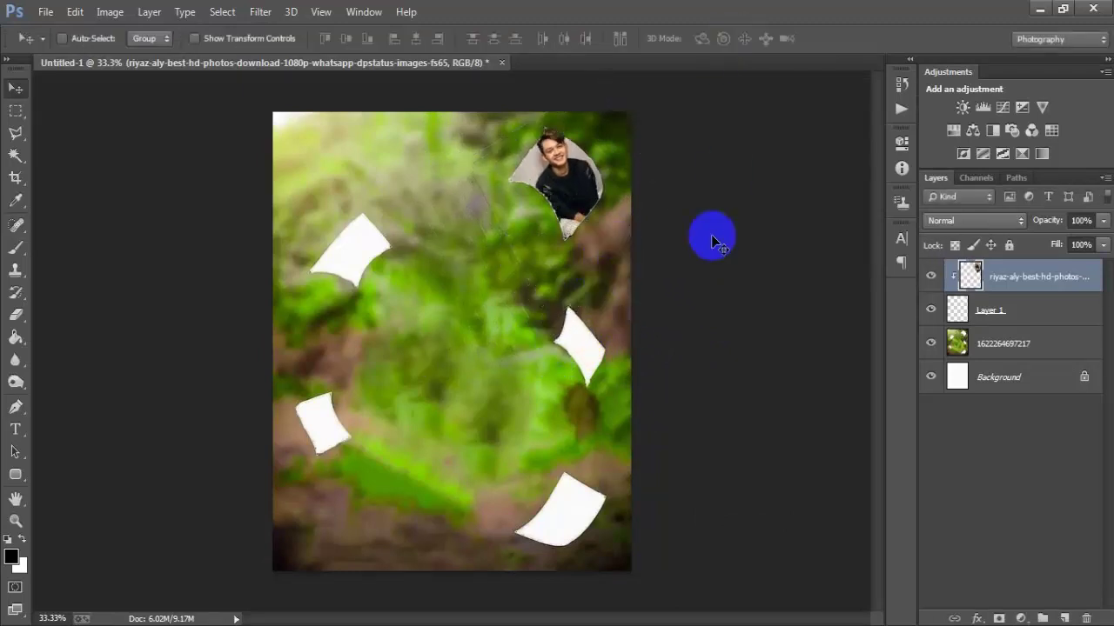
- Check the photo and paper layers by toggling their visibility, and merge the two into one layer
left_click(933, 278)
left_click(931, 279)
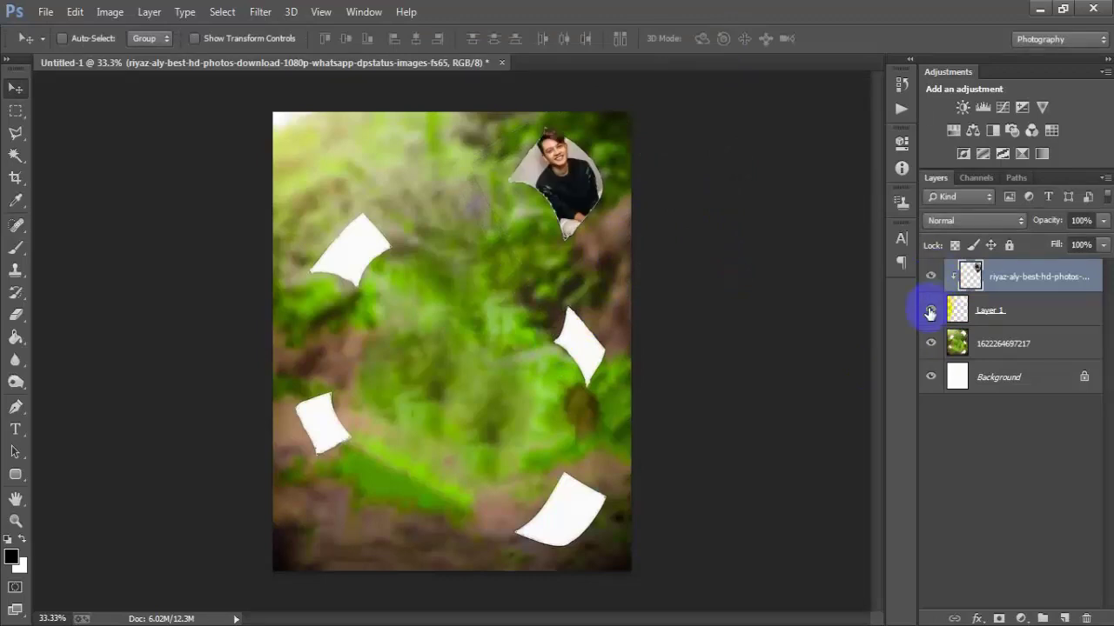
left_click(929, 310)
left_click(929, 310)
left_click(926, 312)
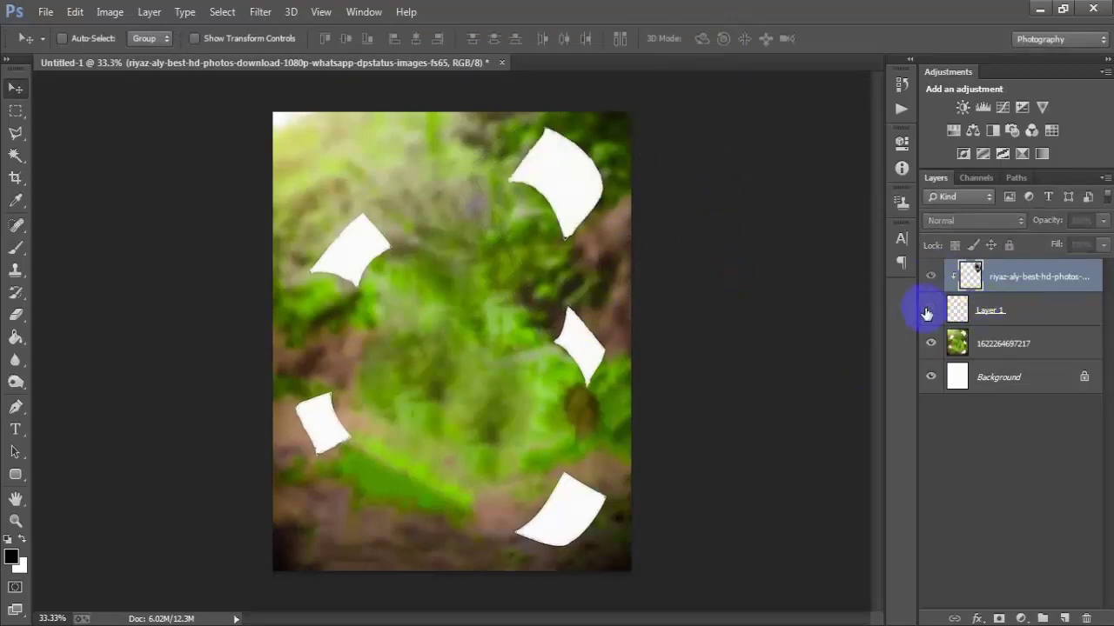
left_click(926, 311)
left_click(983, 312, "shift")
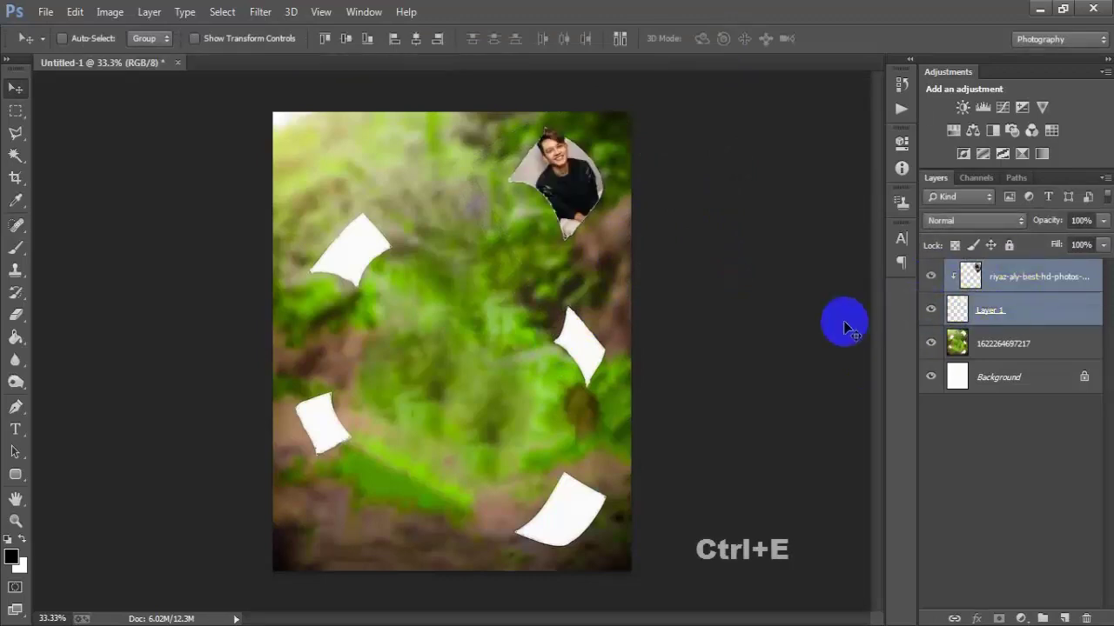
key("ctrl+e")
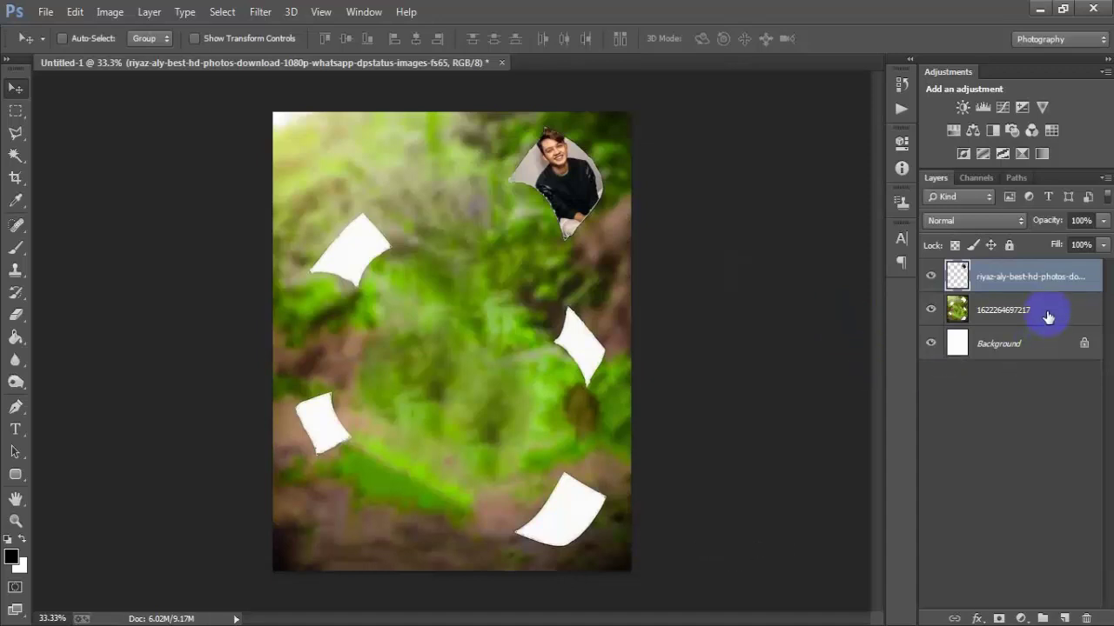
- Select the white paper at the image's upper left on the green background layer with the Magic Wand and copy it to a new layer
left_click(1050, 318)
left_click(931, 311)
left_click(933, 313)
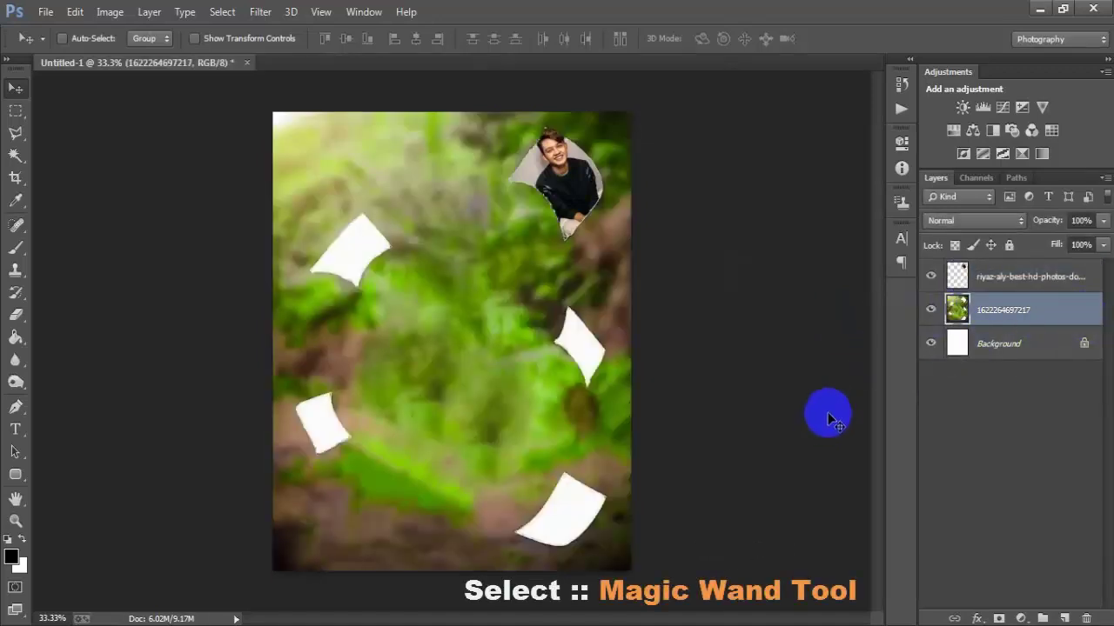
right_click(21, 164)
left_click(90, 171)
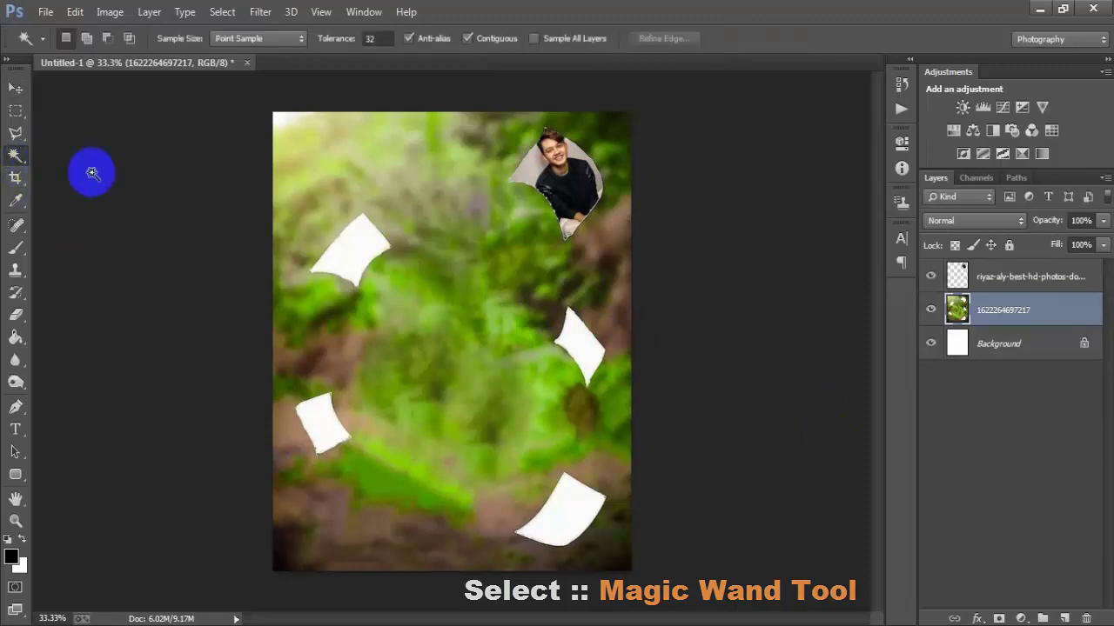
left_click(341, 255)
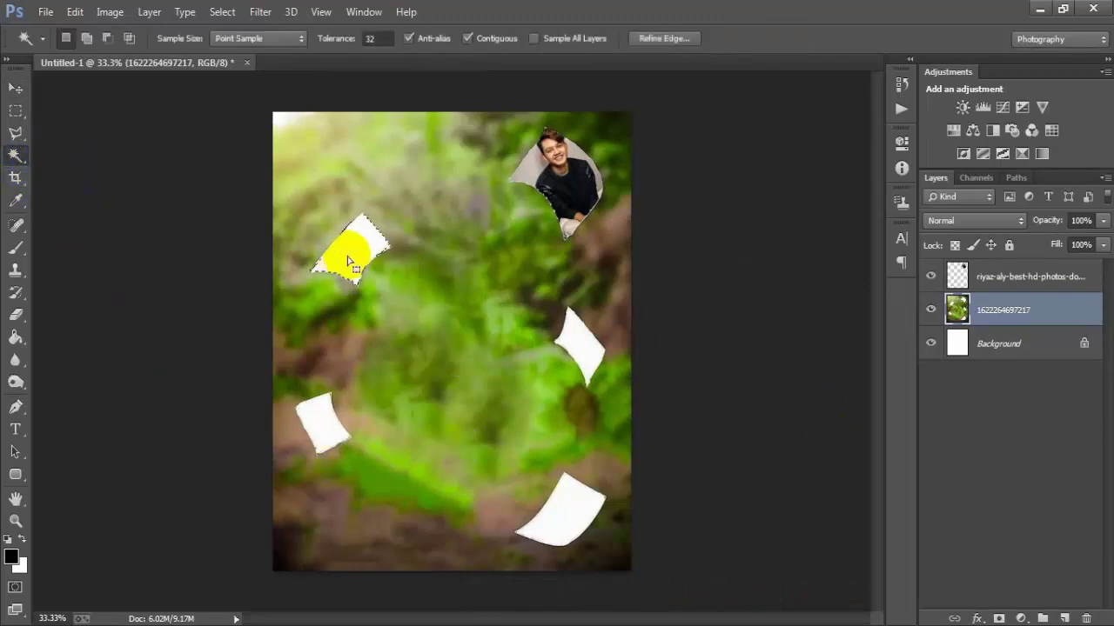
left_click(15, 88)
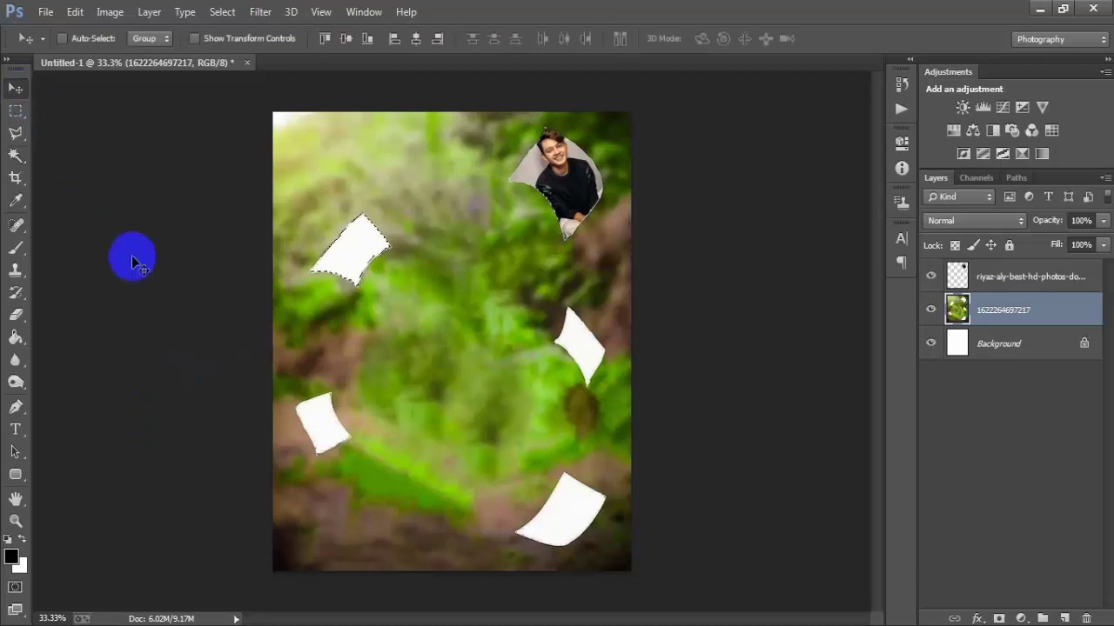
key("ctrl+j")
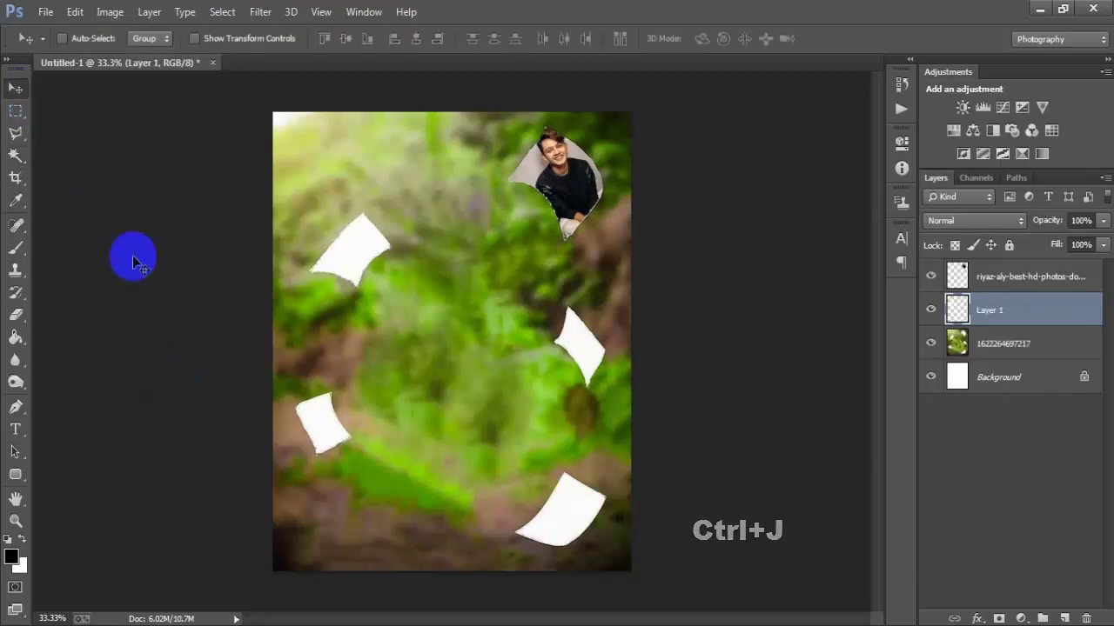
left_click(987, 324)
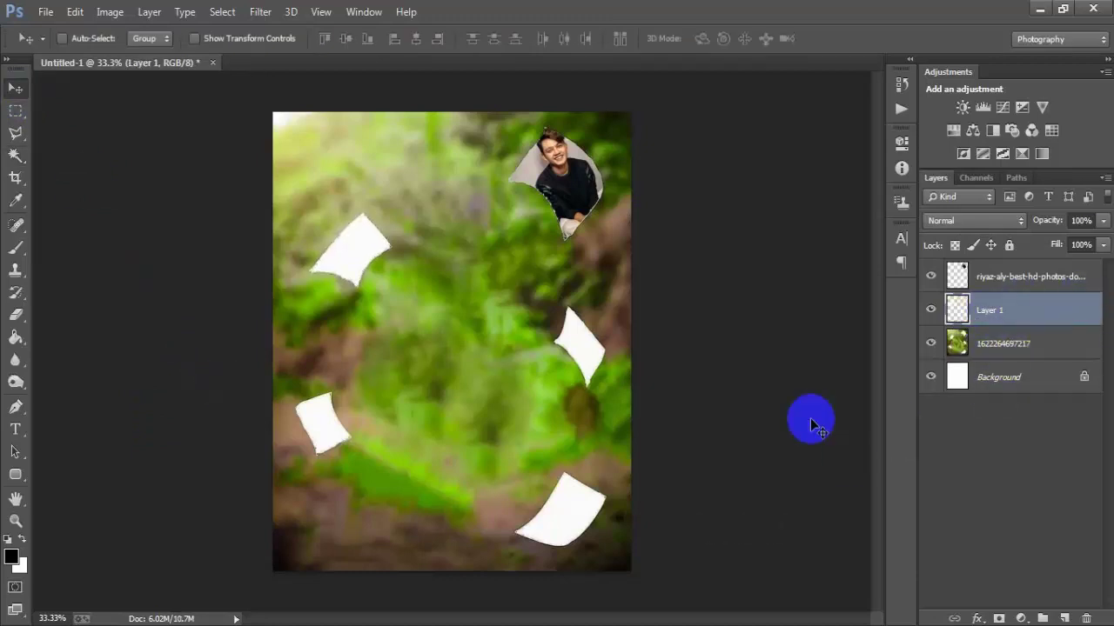
- Place the orange-jacket photo whose file name ends in nfee-1080x1320 as a linked image above the copied paper layer
left_click(45, 11)
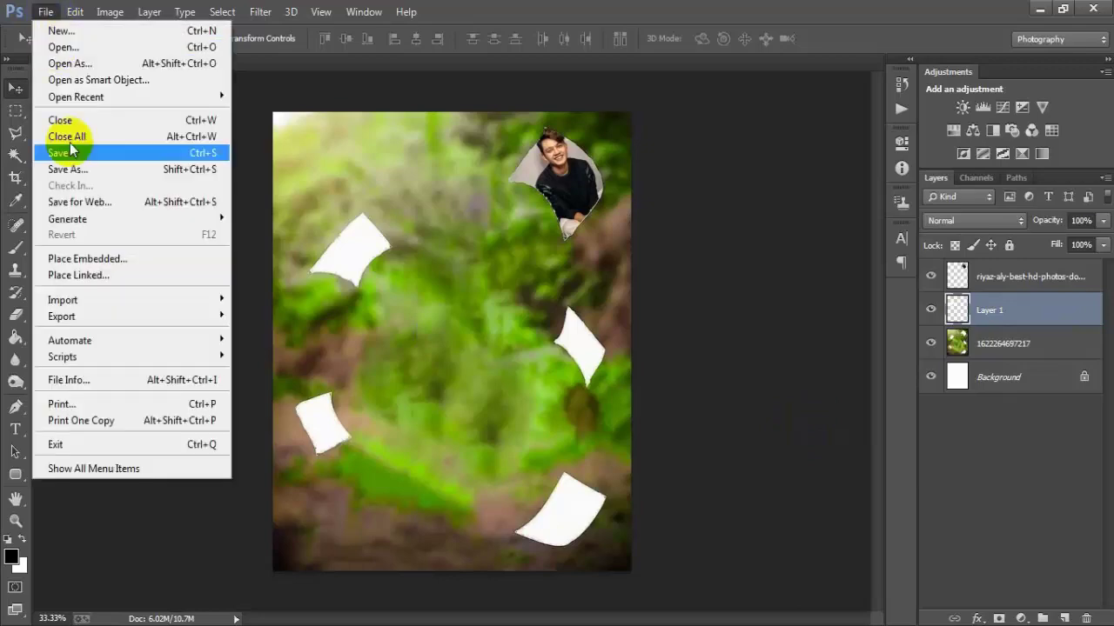
left_click(102, 279)
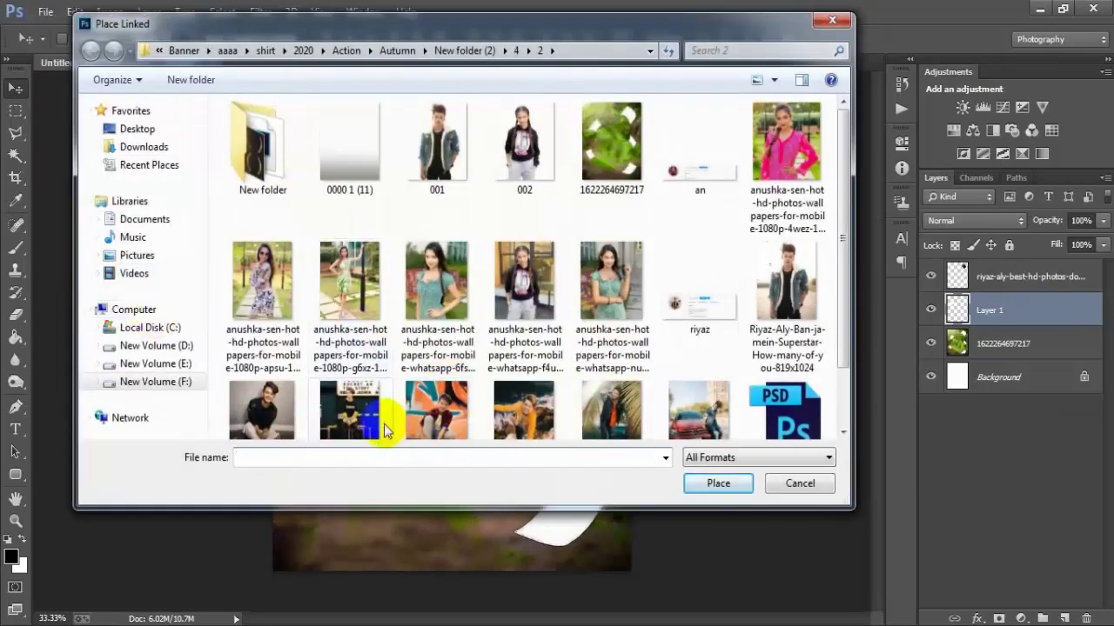
left_click(517, 425)
left_click(717, 483)
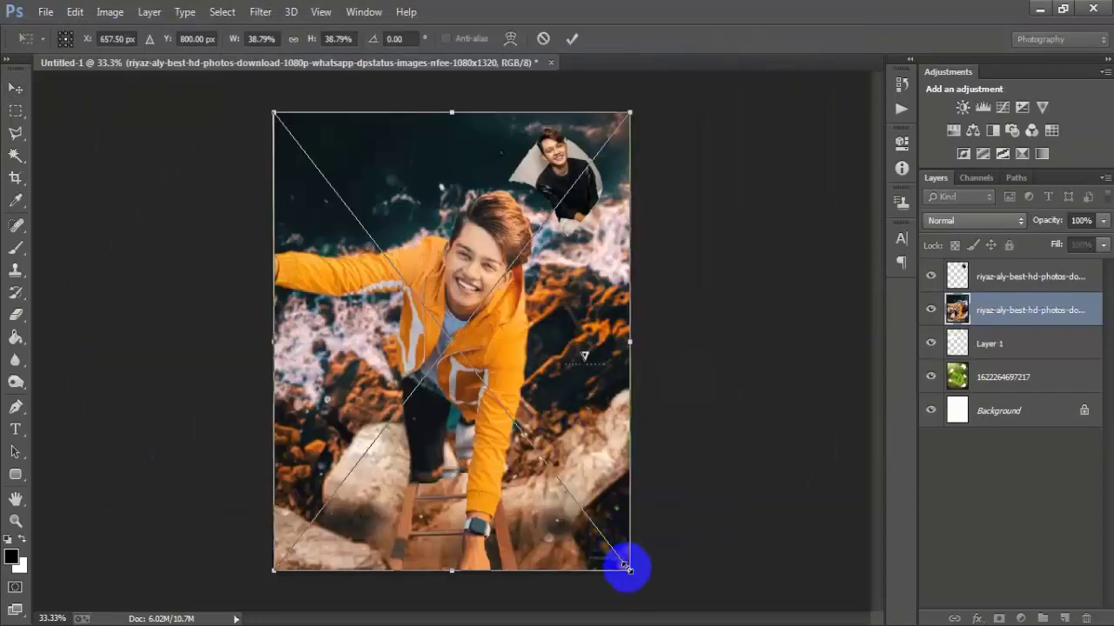
- Scale the placed orange-jacket photo to about 18%, rotate it about 17° clockwise and move it over the upper-left paper
left_click_drag(626, 568, 552, 423)
left_click_drag(546, 461, 512, 515)
left_click(470, 391)
left_click_drag(485, 392, 403, 316)
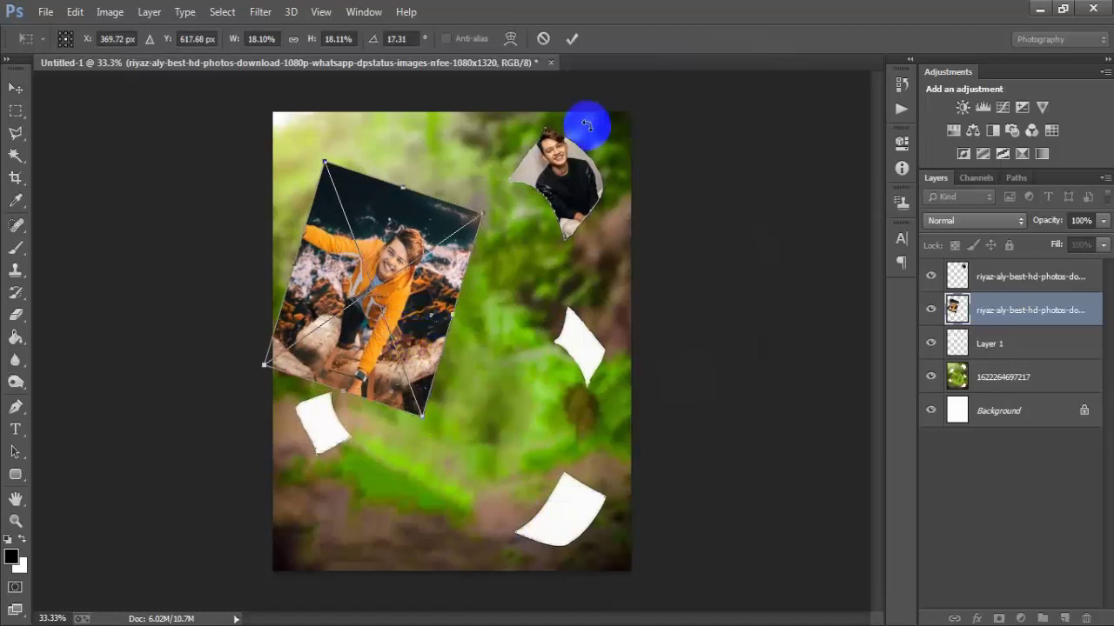
left_click(570, 39)
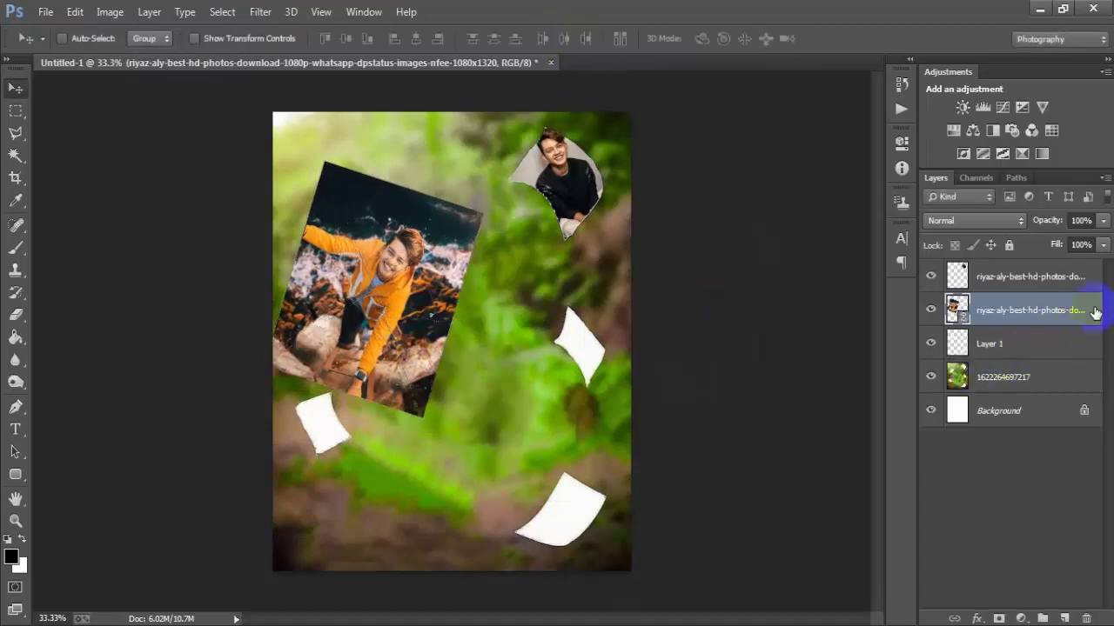
- Rasterize the orange-jacket photo layer and check it by toggling its visibility
right_click(1095, 311)
left_click(827, 326)
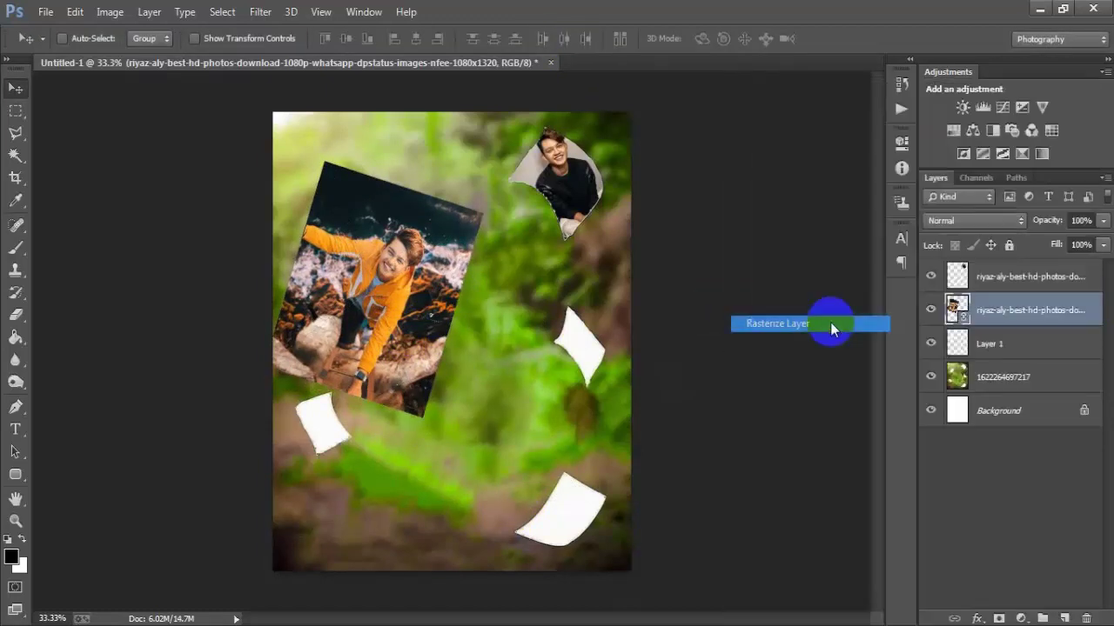
left_click(930, 311)
left_click(930, 311)
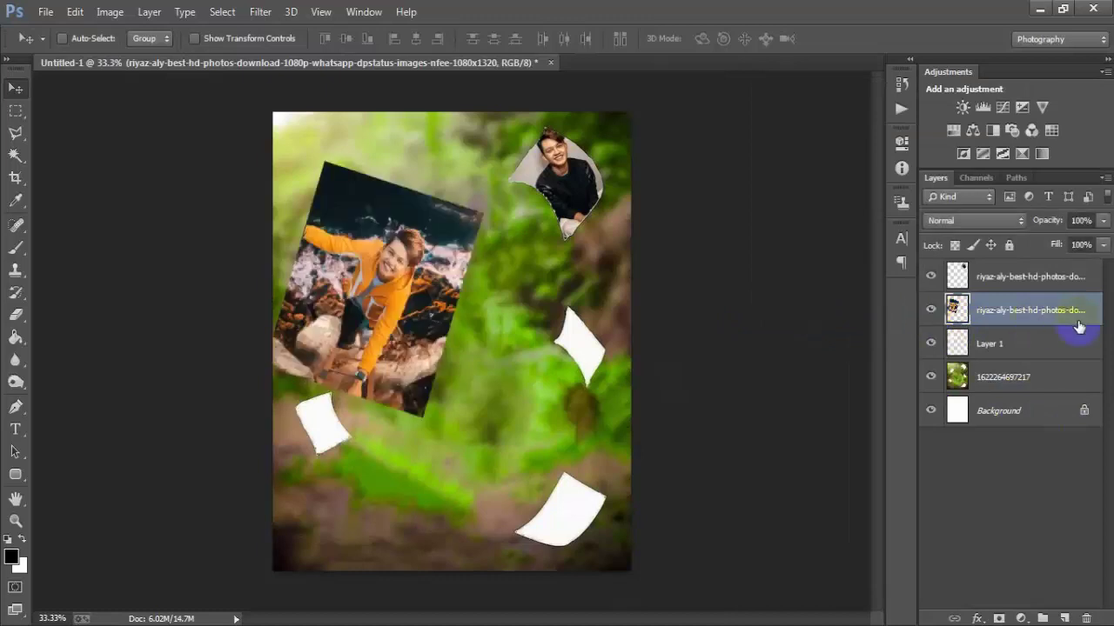
- Clip the orange-jacket photo to the copied paper layer and shift it up and left so the face fits the paper
right_click(1077, 325)
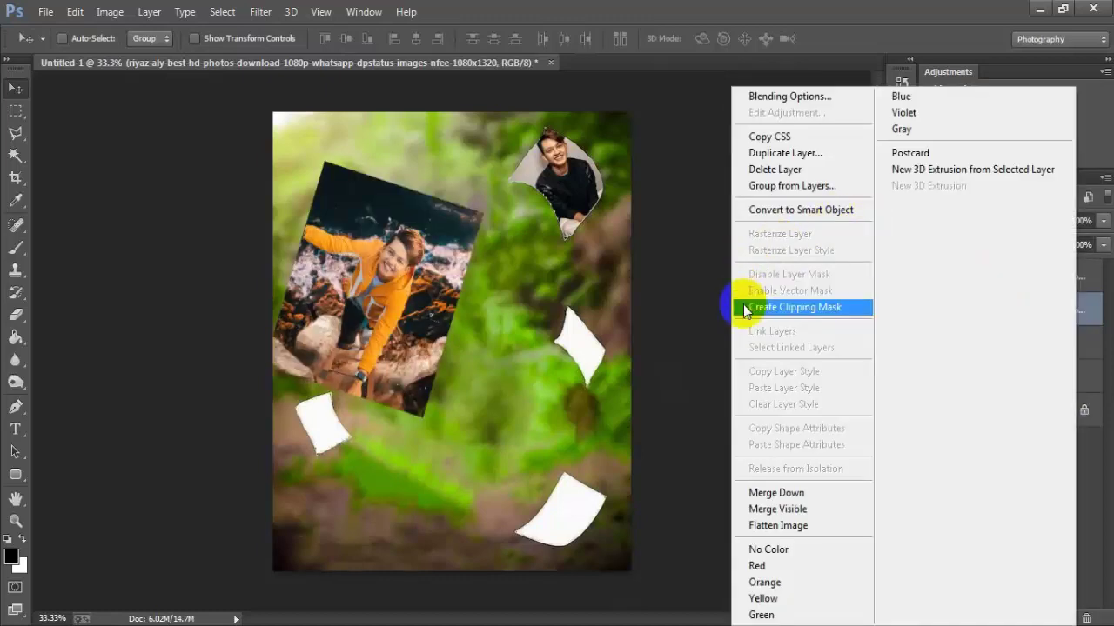
left_click(782, 315)
left_click_drag(398, 319, 307, 245)
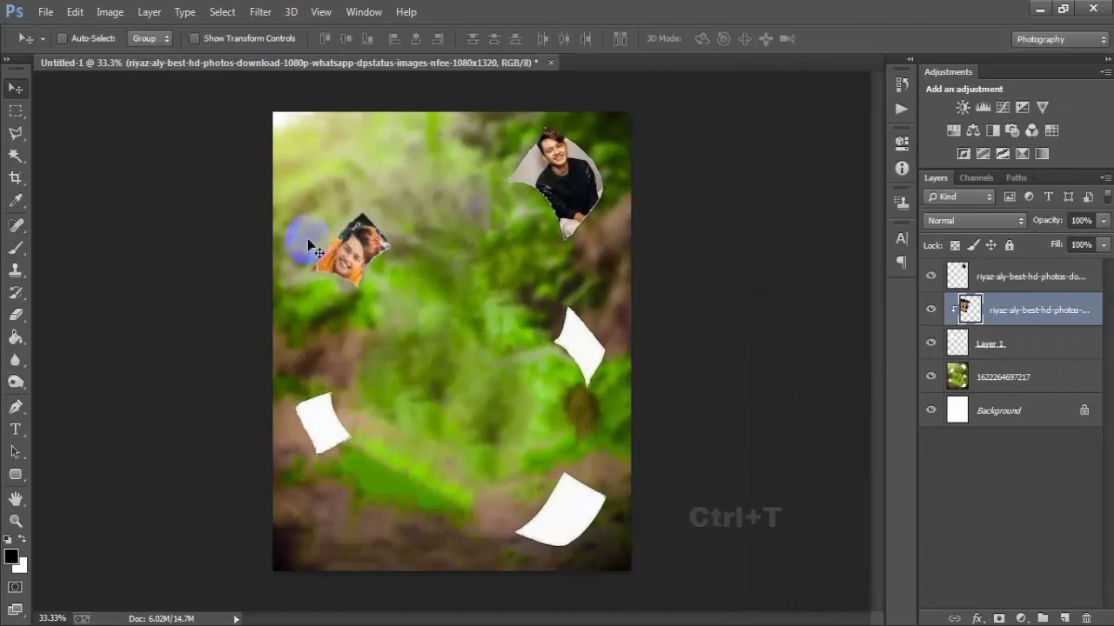
- Free-transform the clipped orange-jacket photo to about 70% and rotate it about 7° clockwise to fit the upper-left paper
key("ctrl+t")
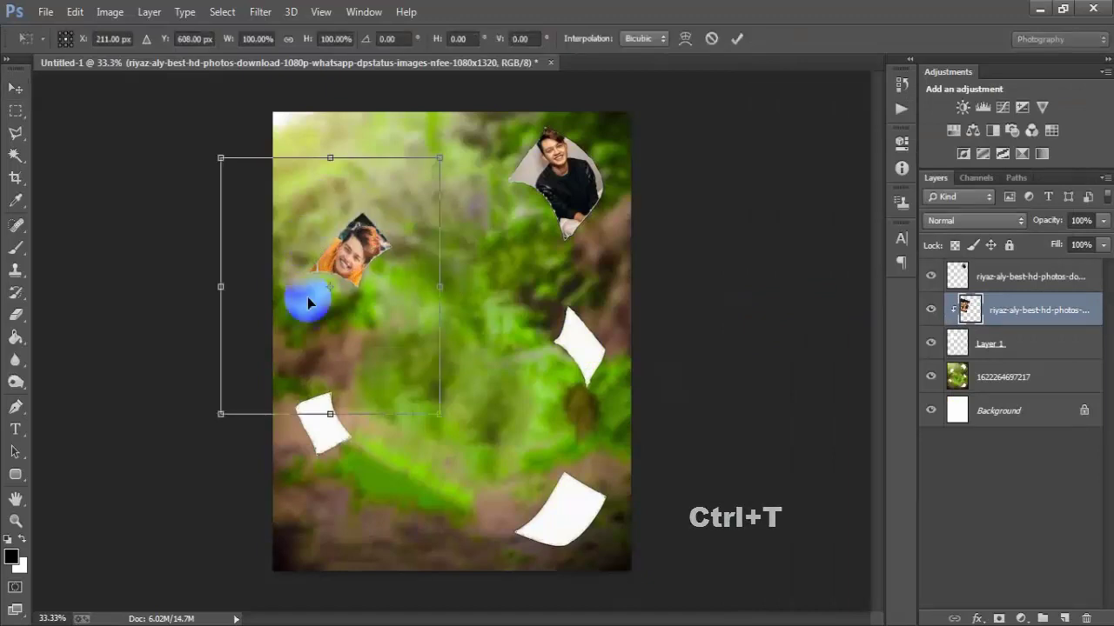
left_click_drag(218, 415, 329, 338)
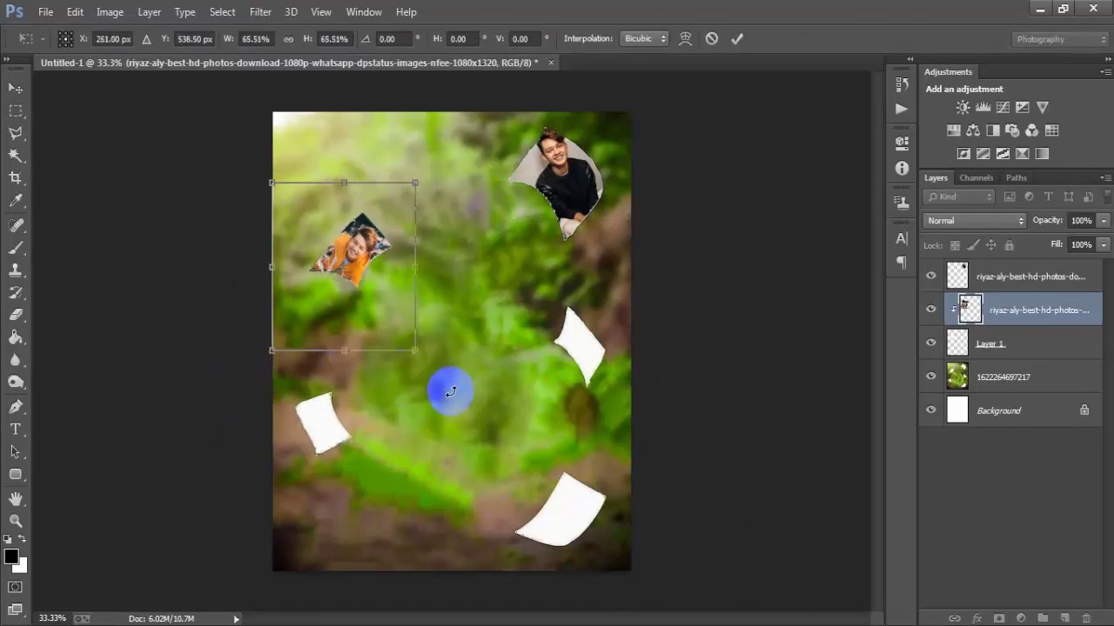
left_click_drag(447, 386, 412, 363)
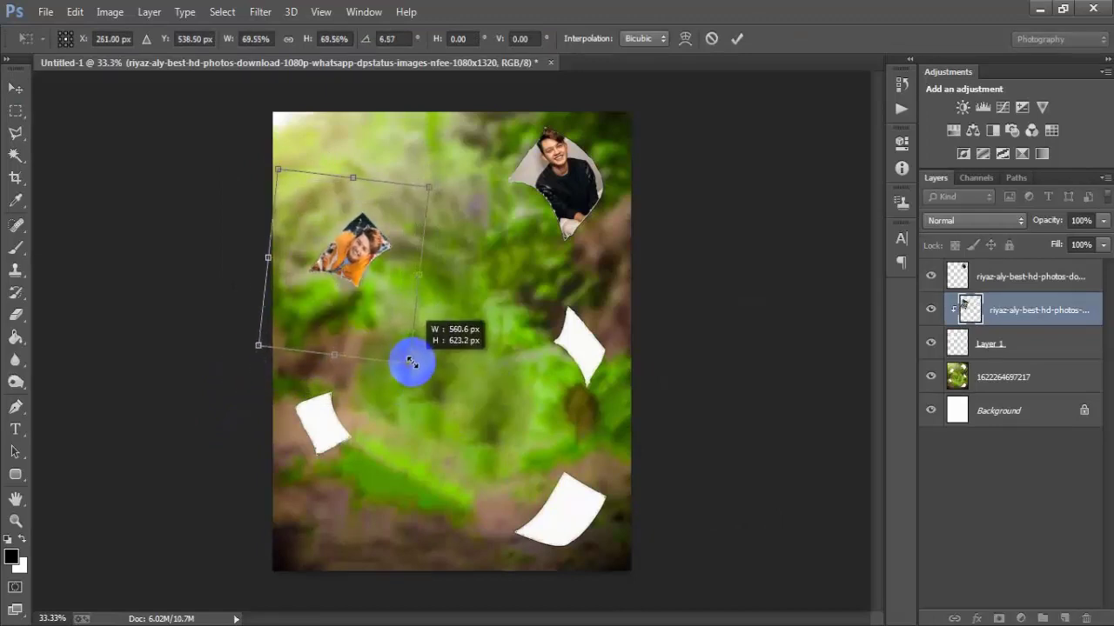
left_click(735, 40)
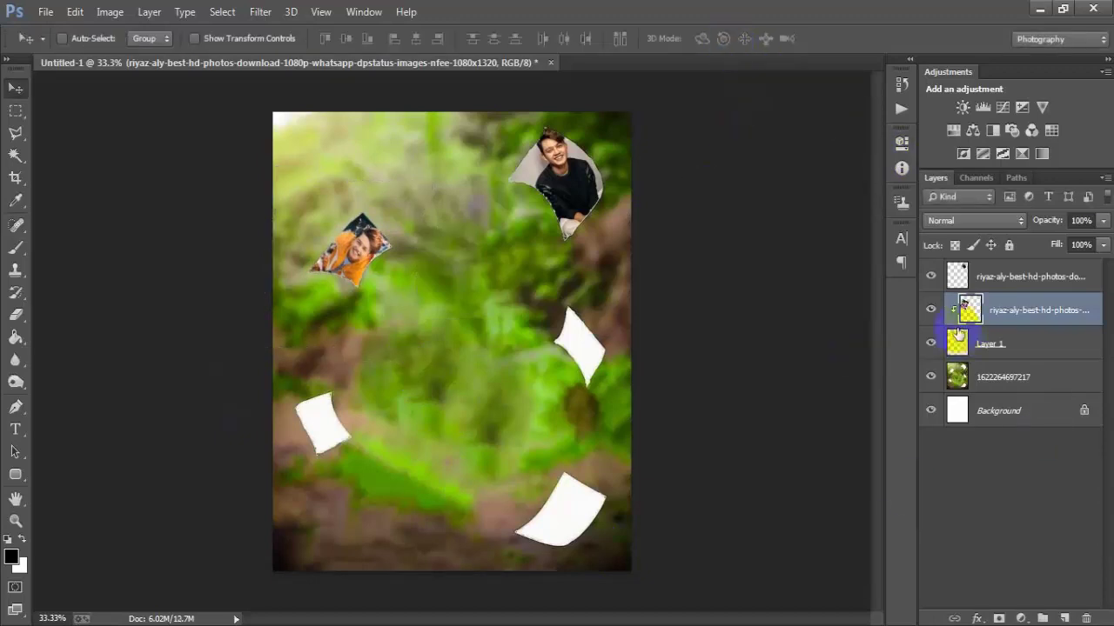
- Check the orange-jacket photo by toggling its visibility, and merge it with its paper layer into one layer
left_click(932, 311)
left_click(932, 311)
left_click(932, 311)
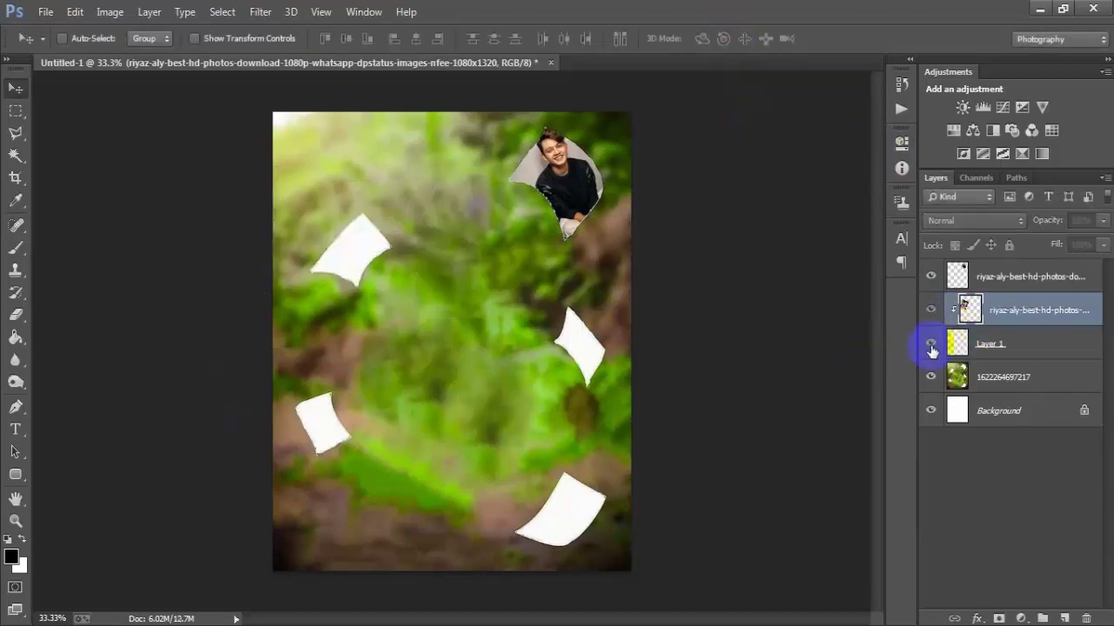
left_click(932, 311)
left_click(1034, 348, "shift")
key("ctrl+e")
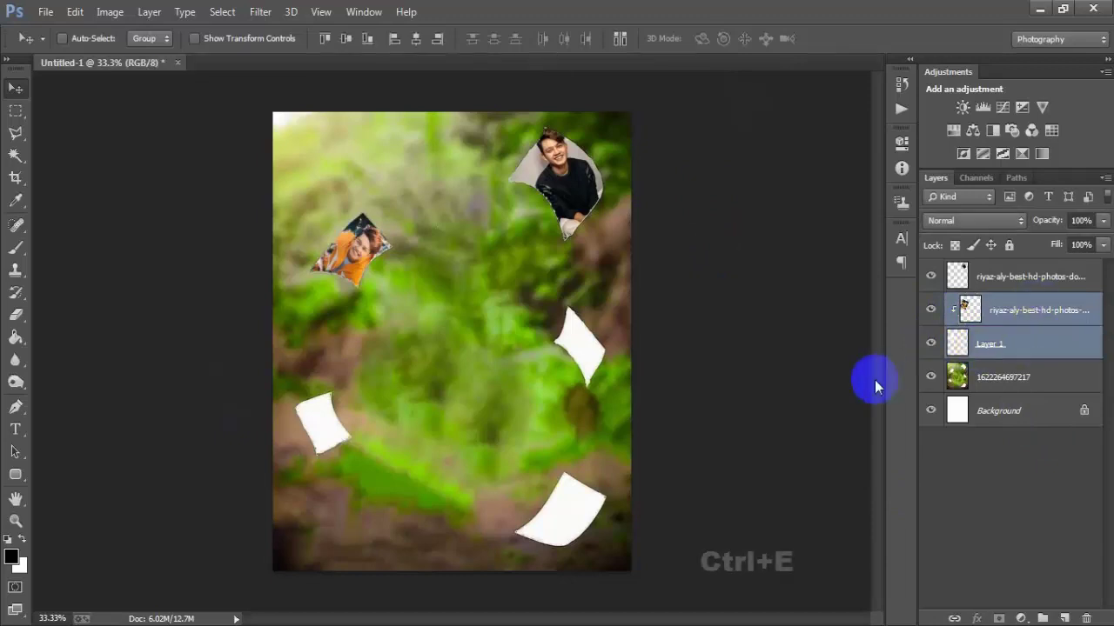
left_click(931, 311)
left_click(931, 311)
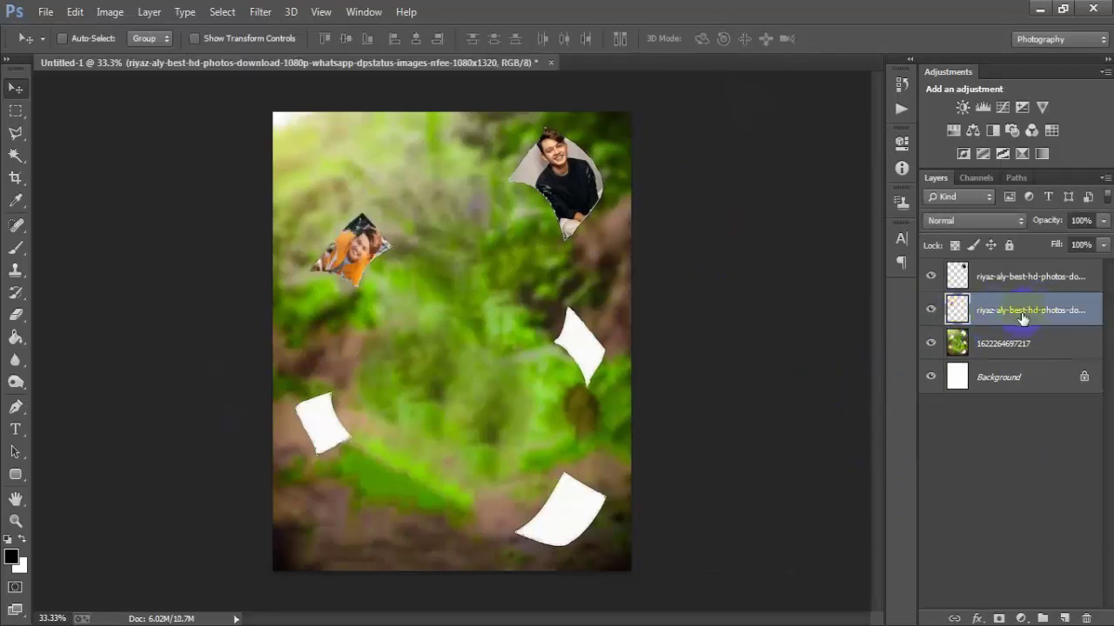
- Select the white paper at the image's middle right on the green background layer with the Magic Wand and copy it to a new layer
left_click(1075, 352)
left_click(931, 344)
left_click(932, 345)
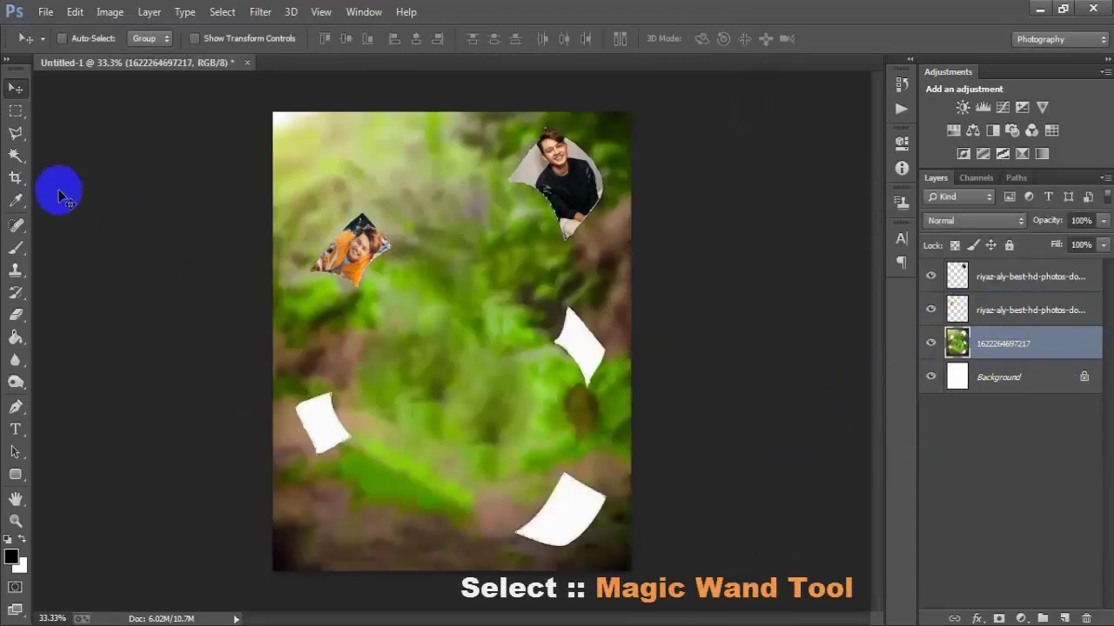
left_click(13, 156)
right_click(10, 158)
left_click(83, 174)
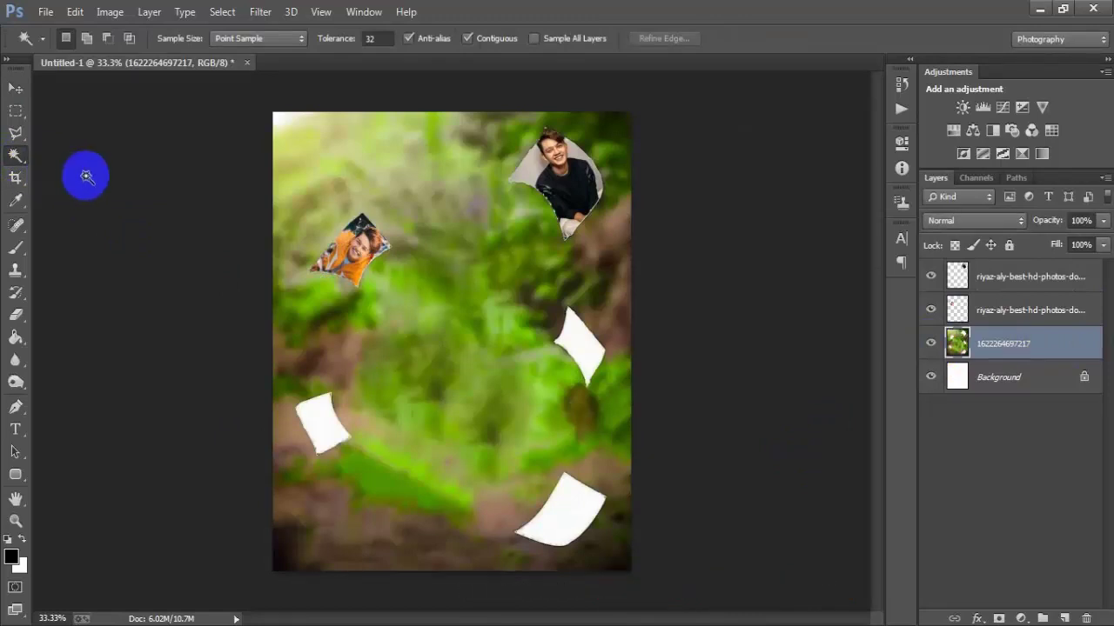
left_click(581, 341)
left_click(16, 88)
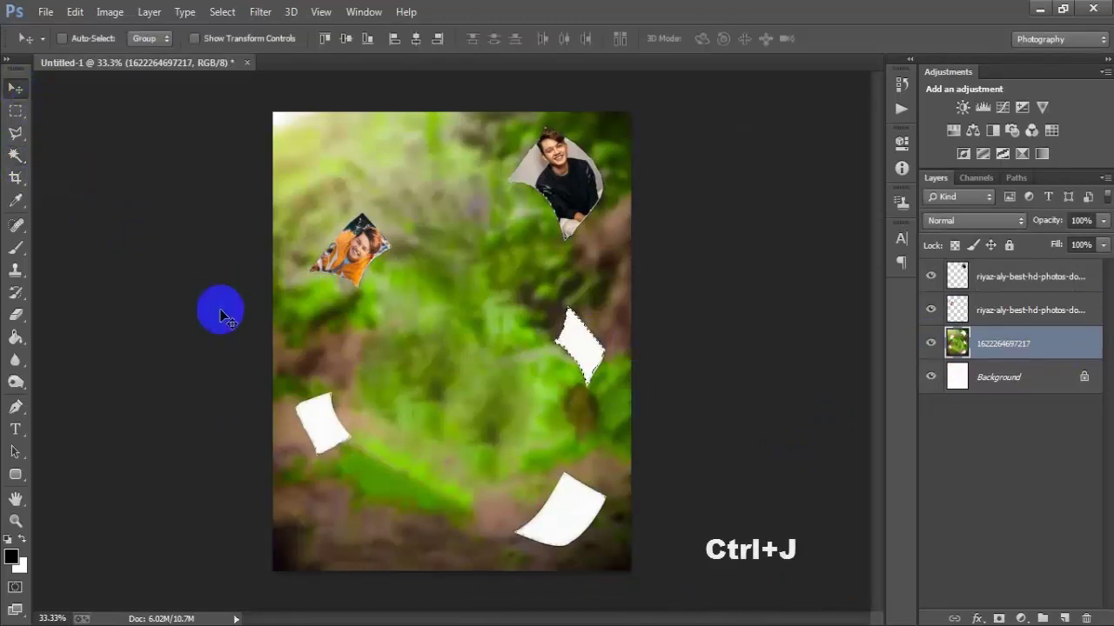
key("ctrl+j")
left_click(968, 352)
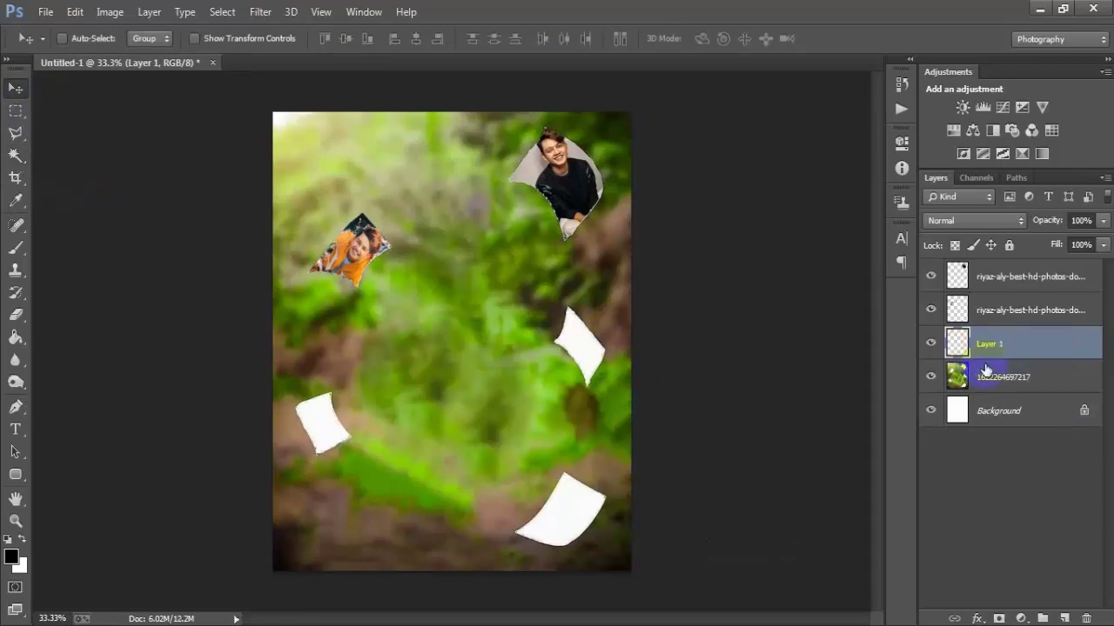
- Place the photo of the man in black and yellow whose file name ends in ja5j as a linked image
left_click(45, 11)
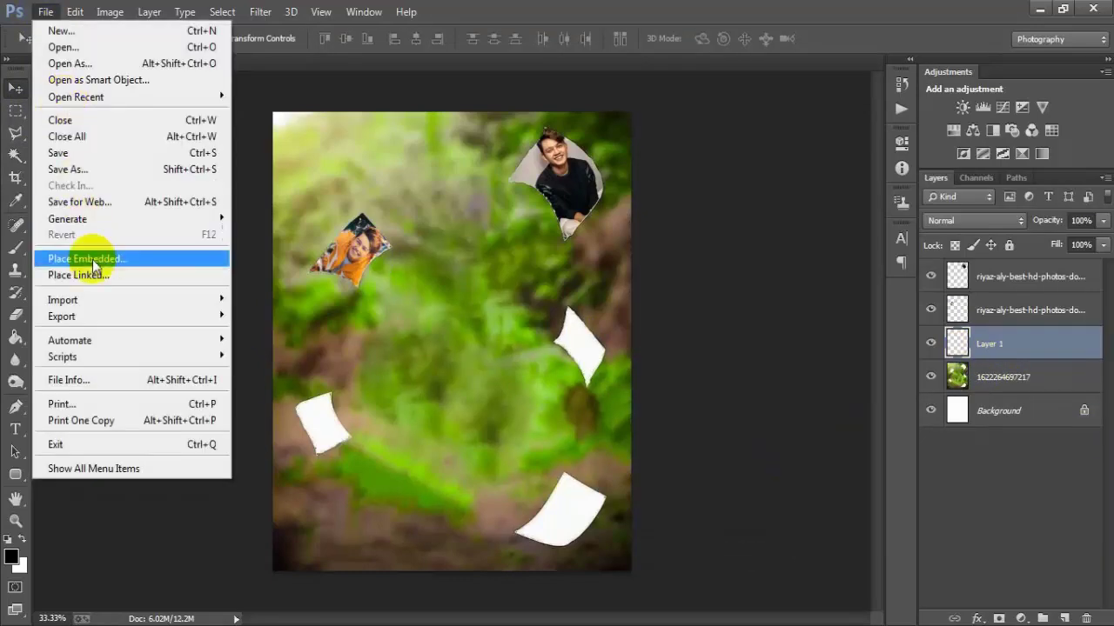
left_click(95, 272)
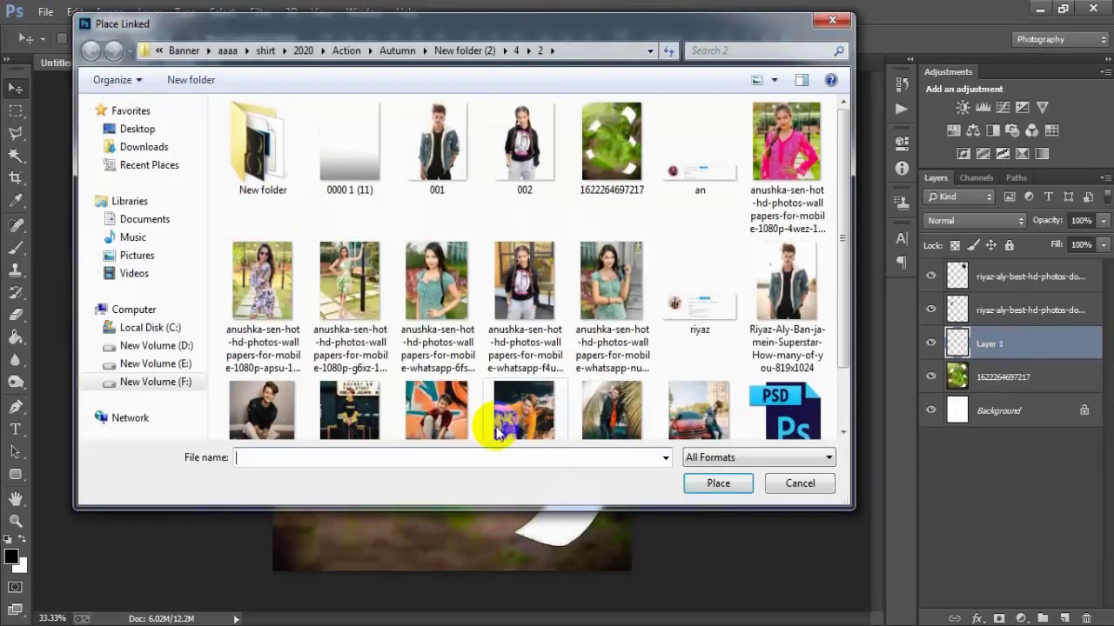
left_click(353, 424)
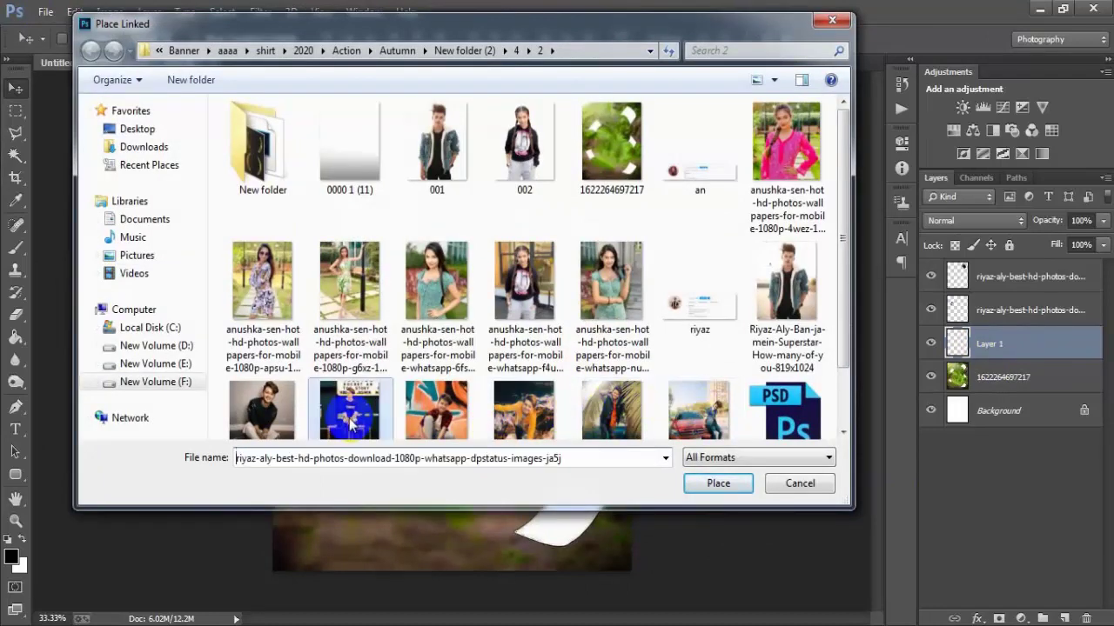
left_click(719, 486)
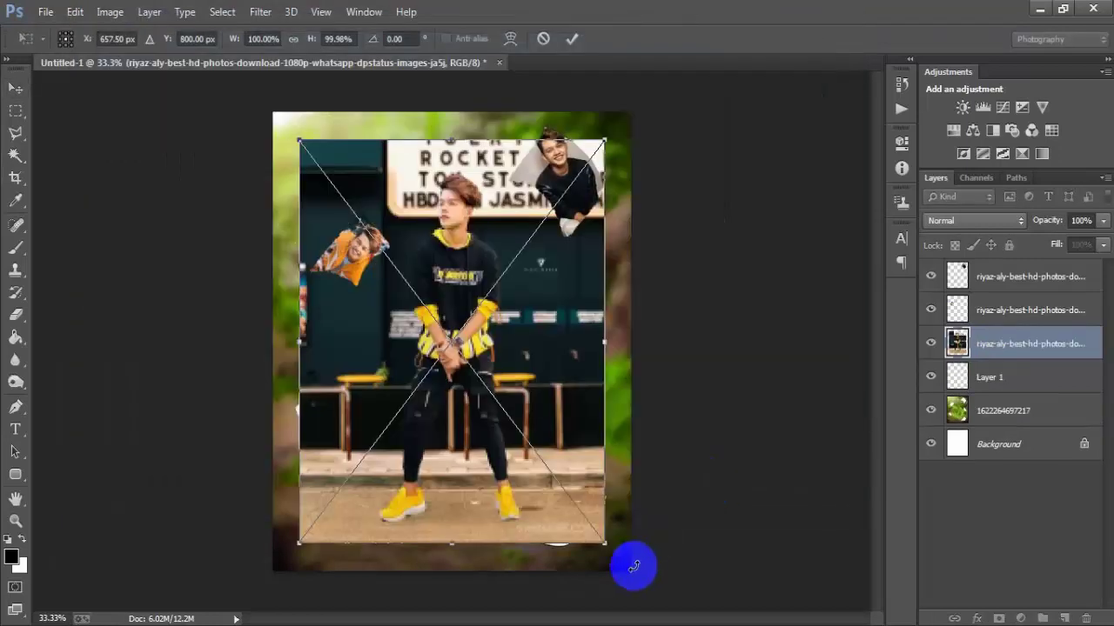
- Scale the placed black-and-yellow outfit photo to about 43% and move it over the middle-right paper
left_click_drag(609, 546, 525, 417)
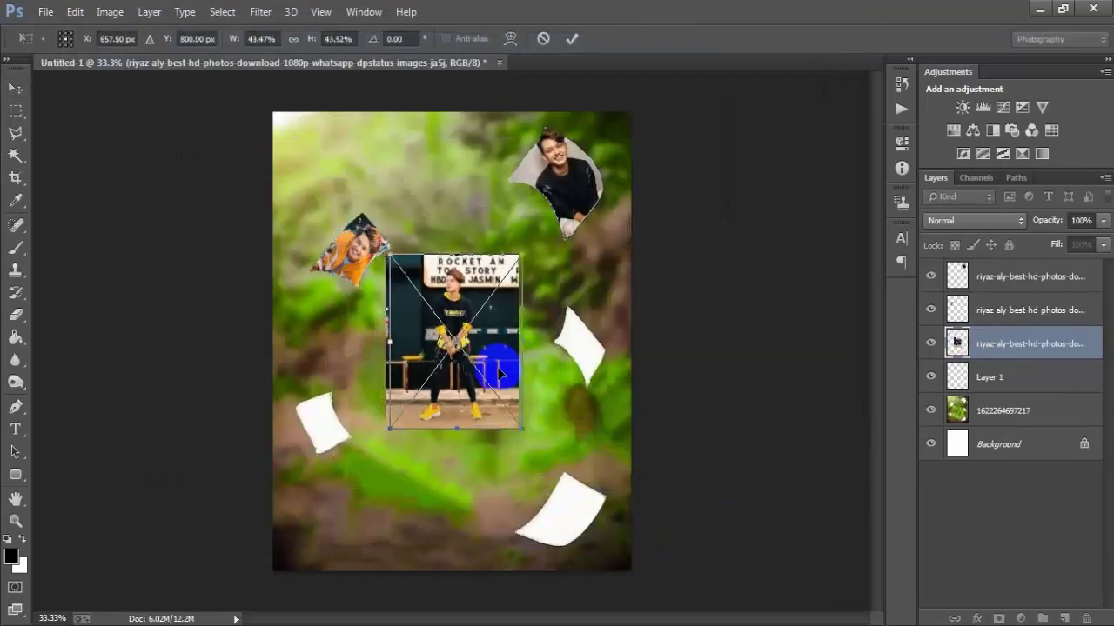
left_click_drag(487, 360, 590, 389)
left_click(572, 38)
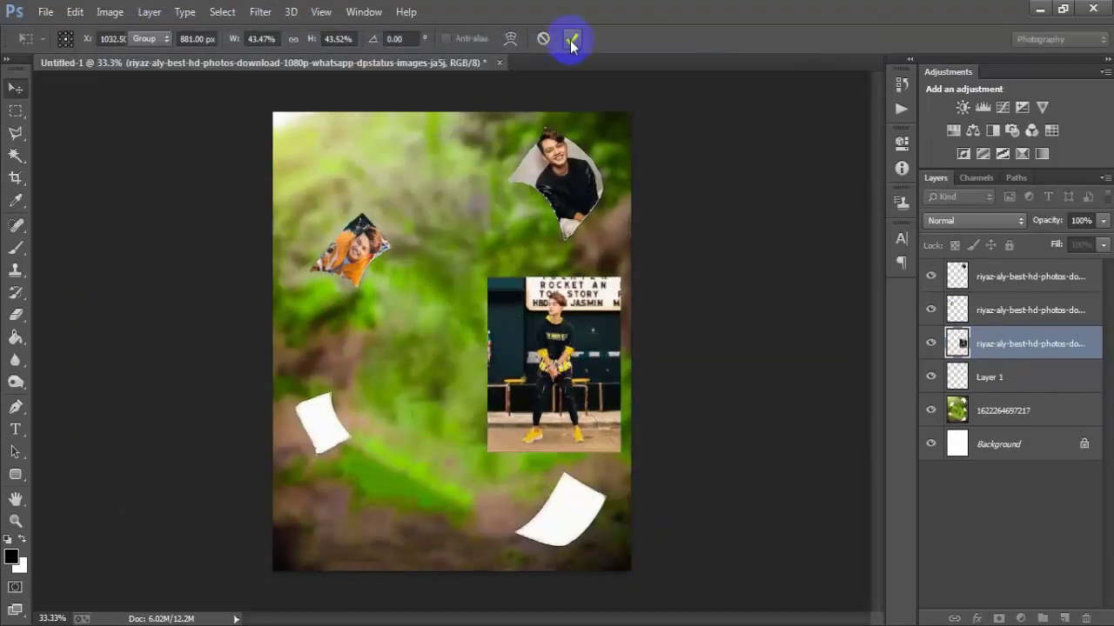
- Rasterize the black-and-yellow outfit photo layer and check it by toggling its visibility
right_click(1088, 342)
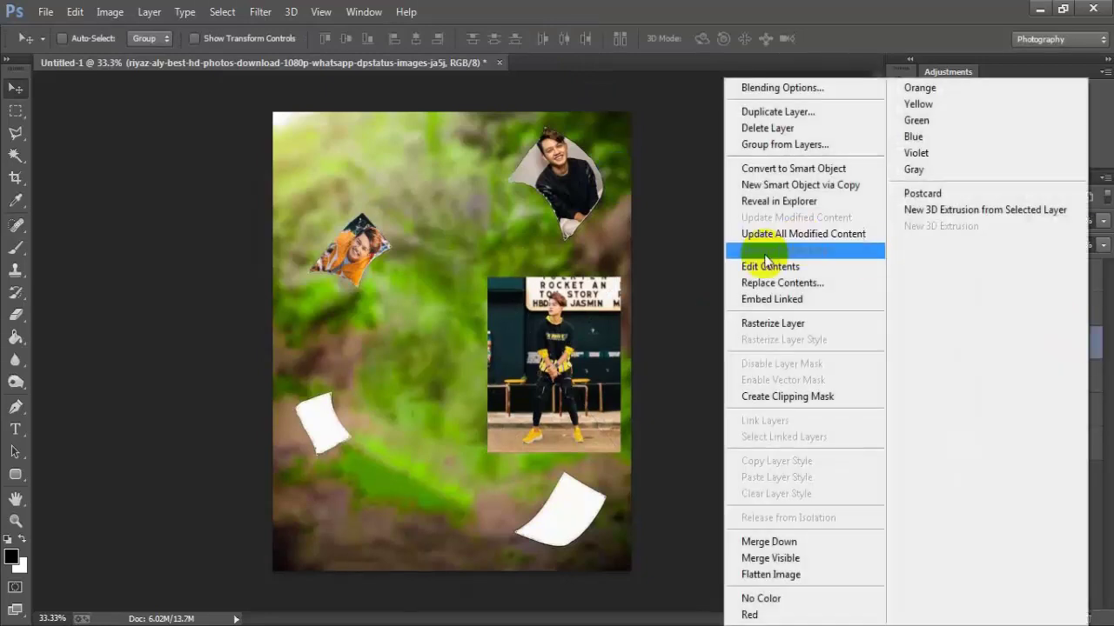
left_click(782, 323)
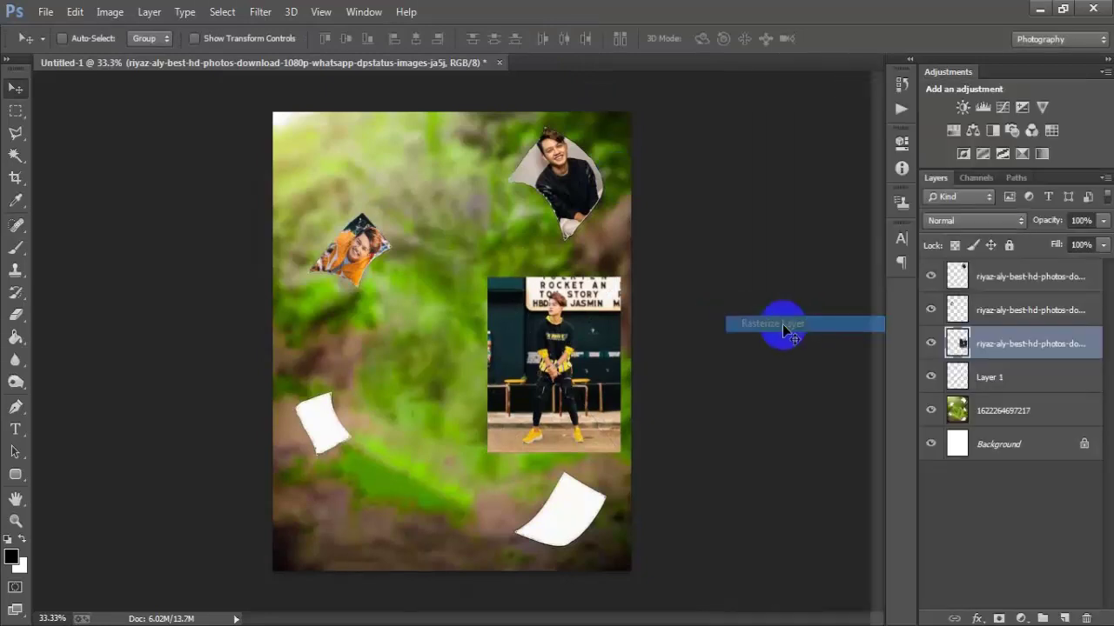
left_click(931, 345)
left_click(931, 345)
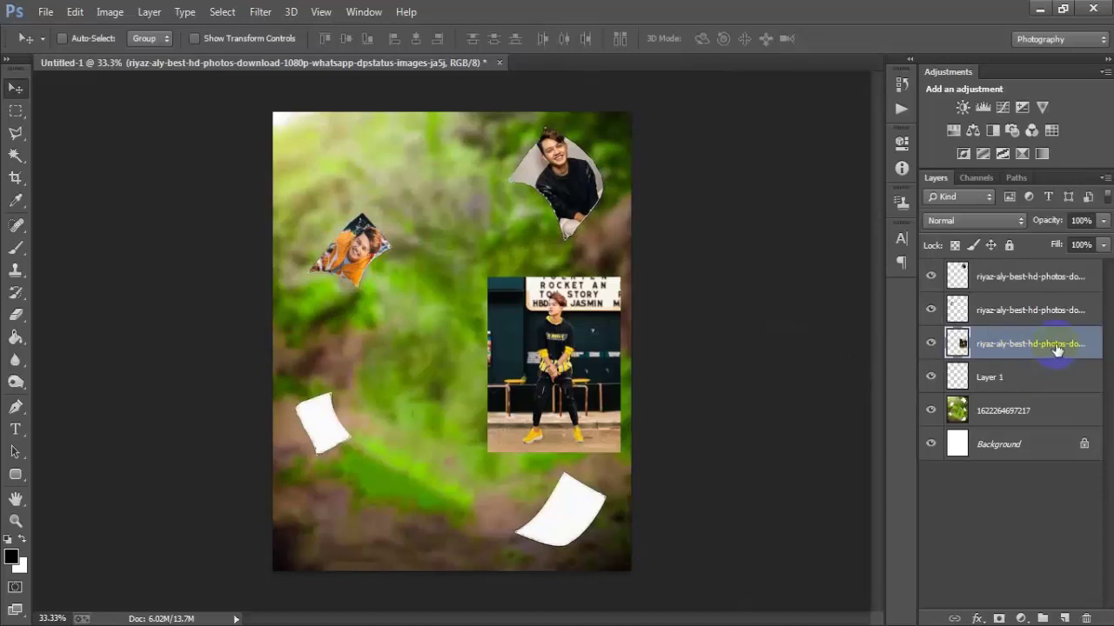
- Clip the black-and-yellow outfit photo to the copied paper layer and shift it until the man sits inside the paper
right_click(1057, 349)
left_click(744, 307)
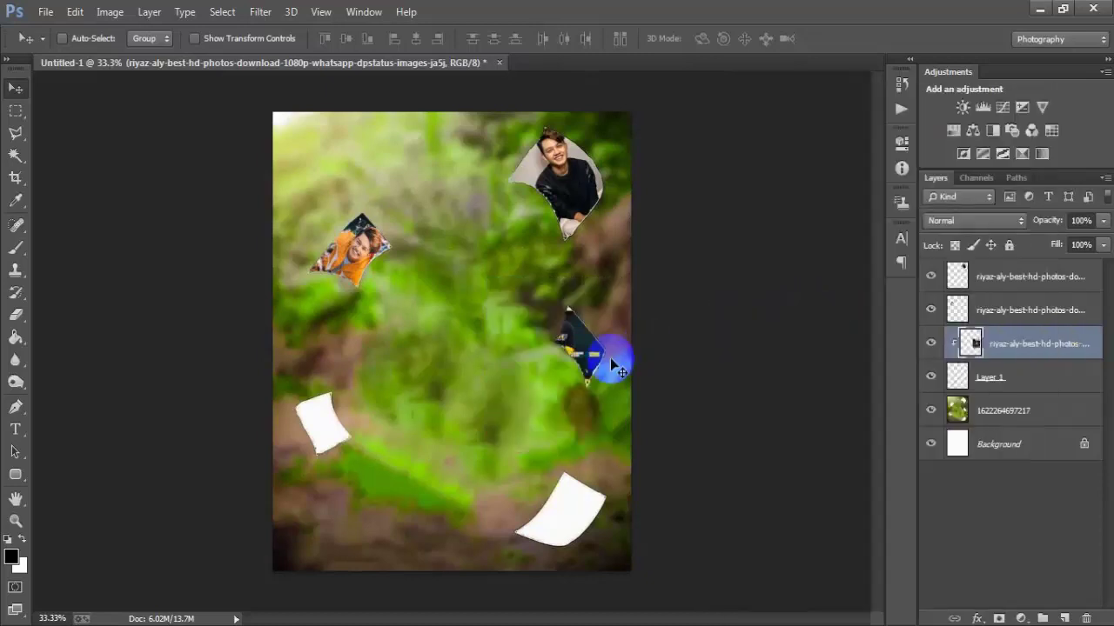
mouse_move(610, 357)
left_mouse_down()
mouse_move(589, 350)
mouse_move(597, 373)
left_mouse_up()
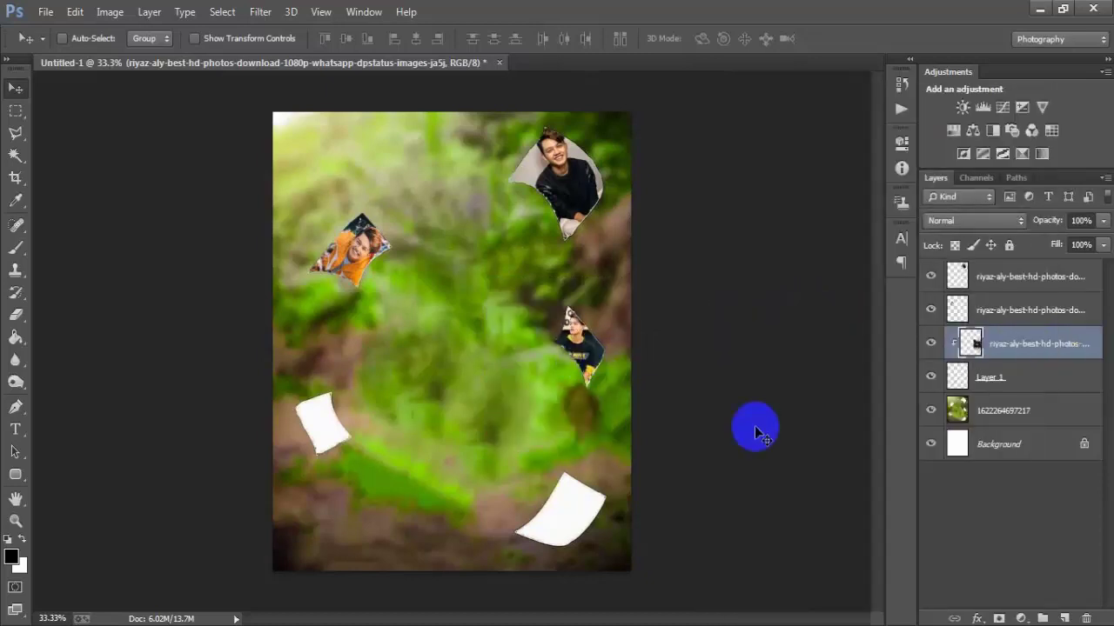
- Free-transform the clipped photo to about 77%, rotate it about 33° counterclockwise and move it up and right within the middle-right paper
key("ctrl+t")
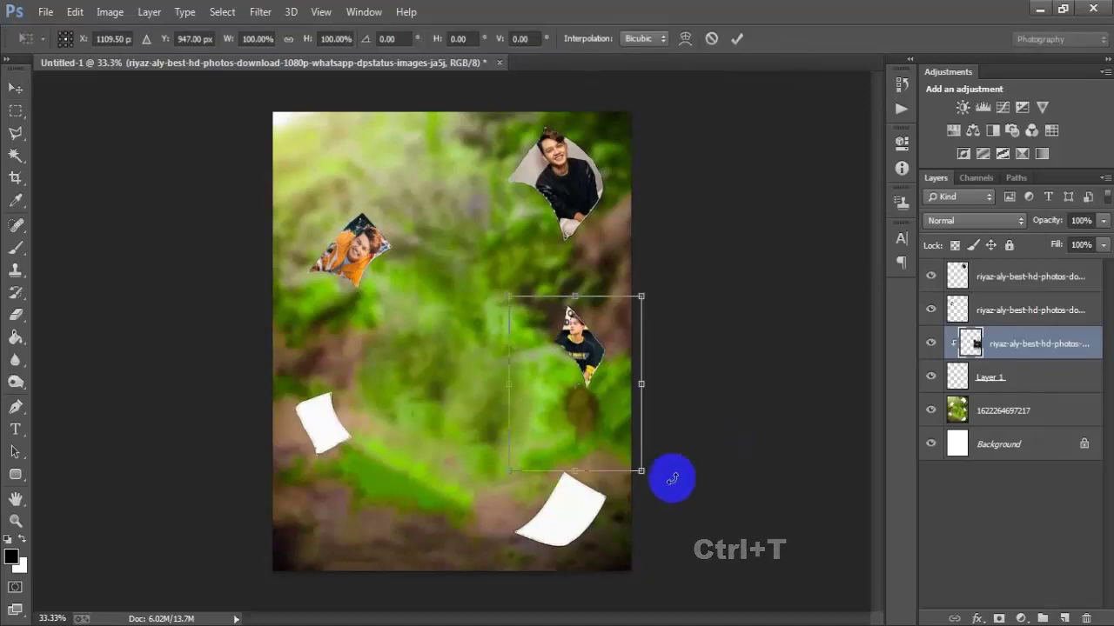
left_click_drag(641, 472, 721, 433)
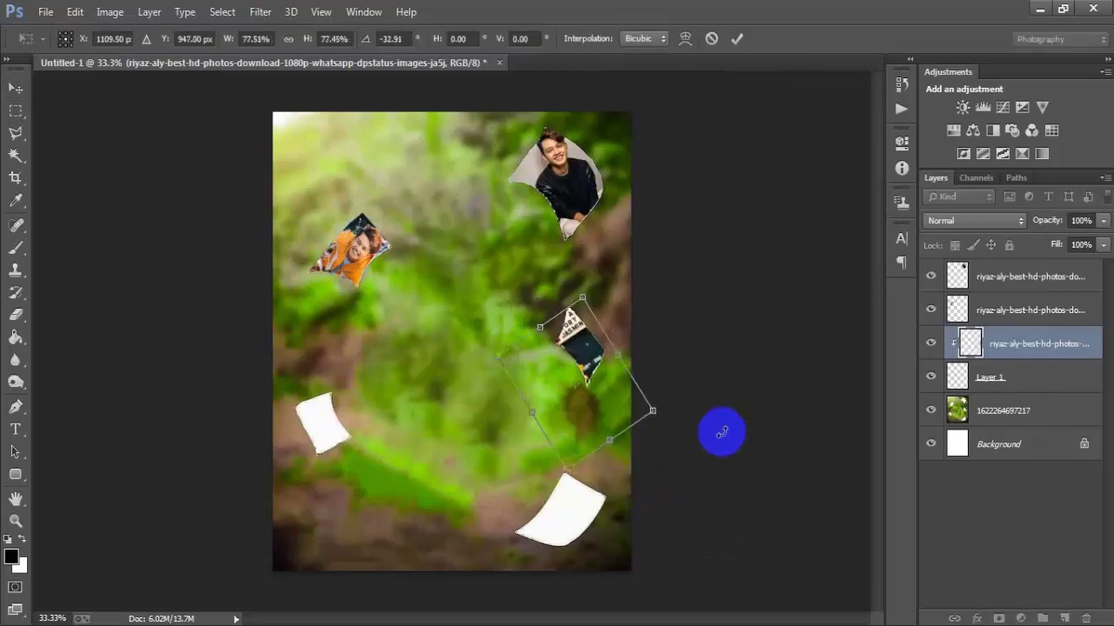
left_click_drag(597, 417, 615, 400)
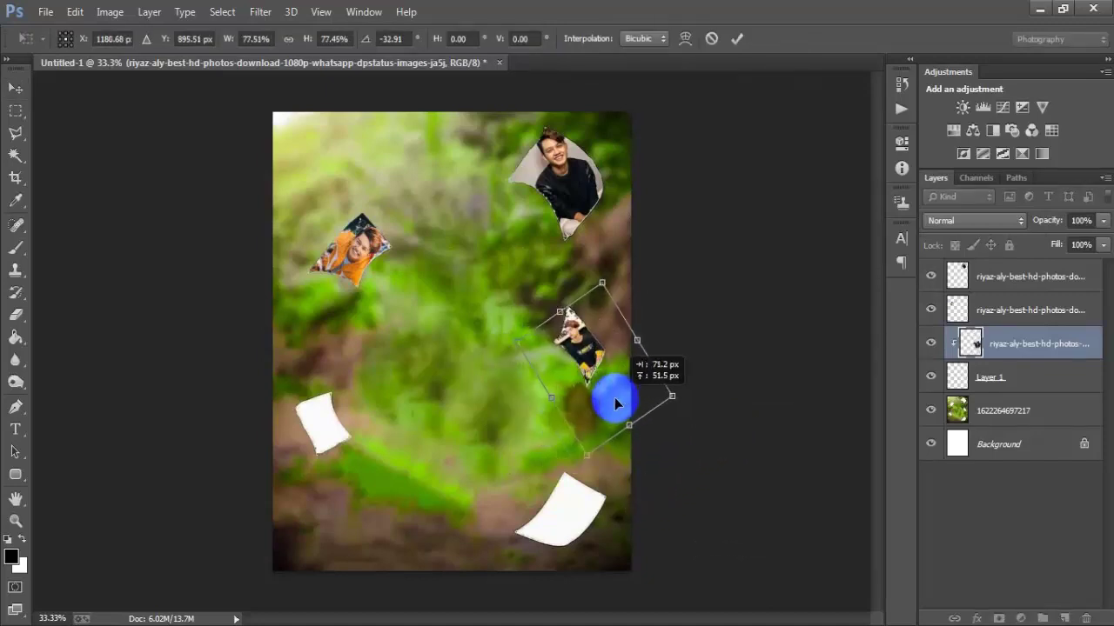
left_click(737, 38)
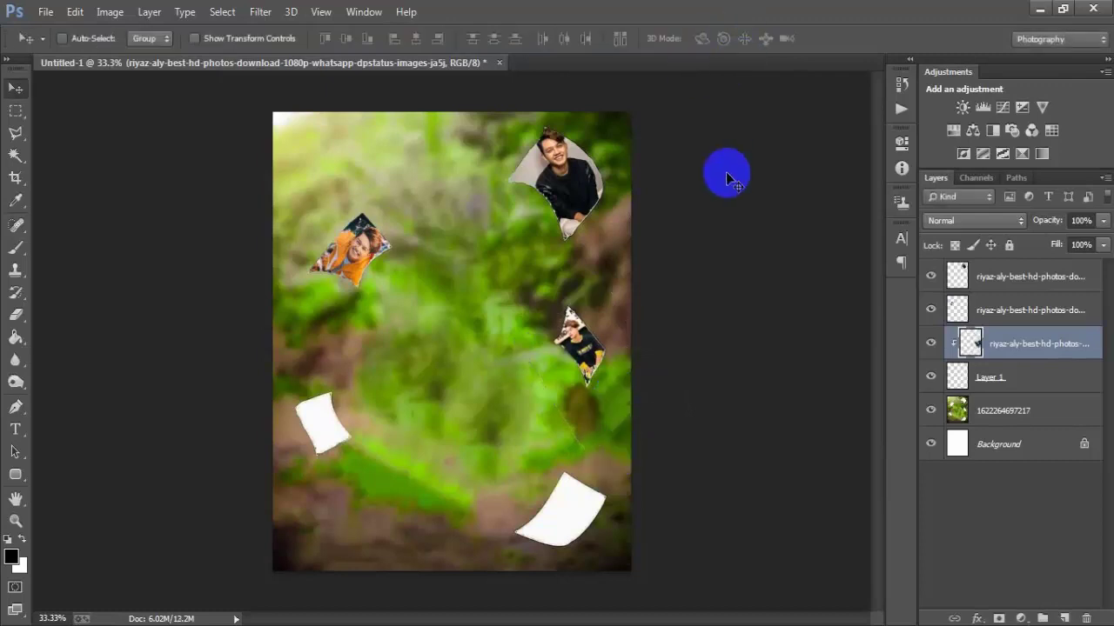
- Merge the clipped black-and-yellow outfit photo with the Layer 1 paper copy below it, after checking both layers' visibility
left_click(1010, 384, "shift")
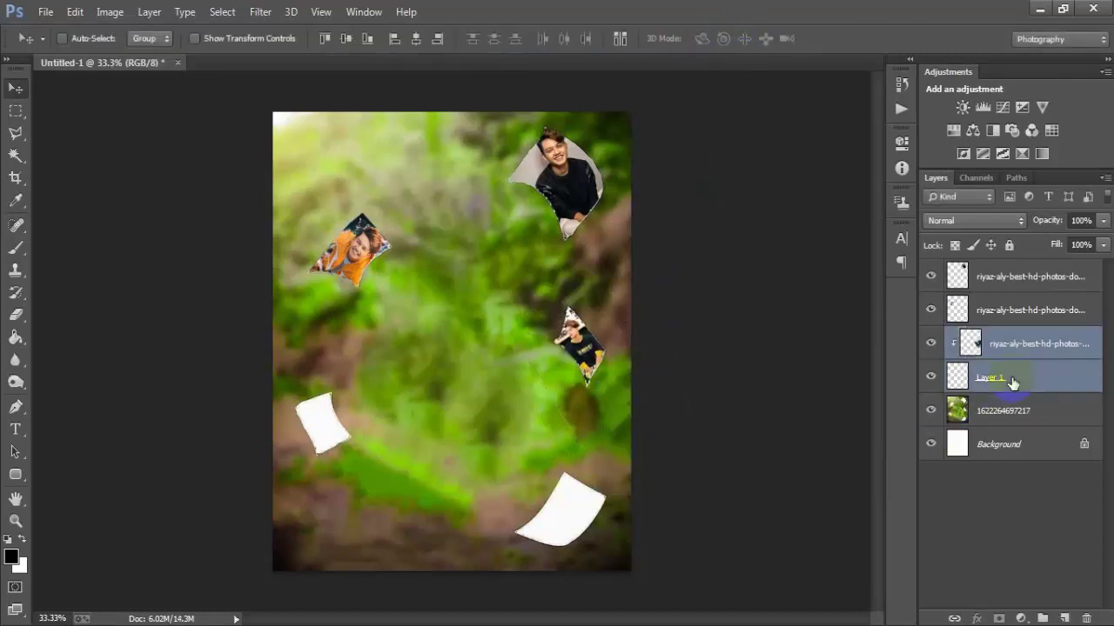
left_click(929, 344)
left_click(930, 343)
left_click(931, 376)
left_click(931, 376)
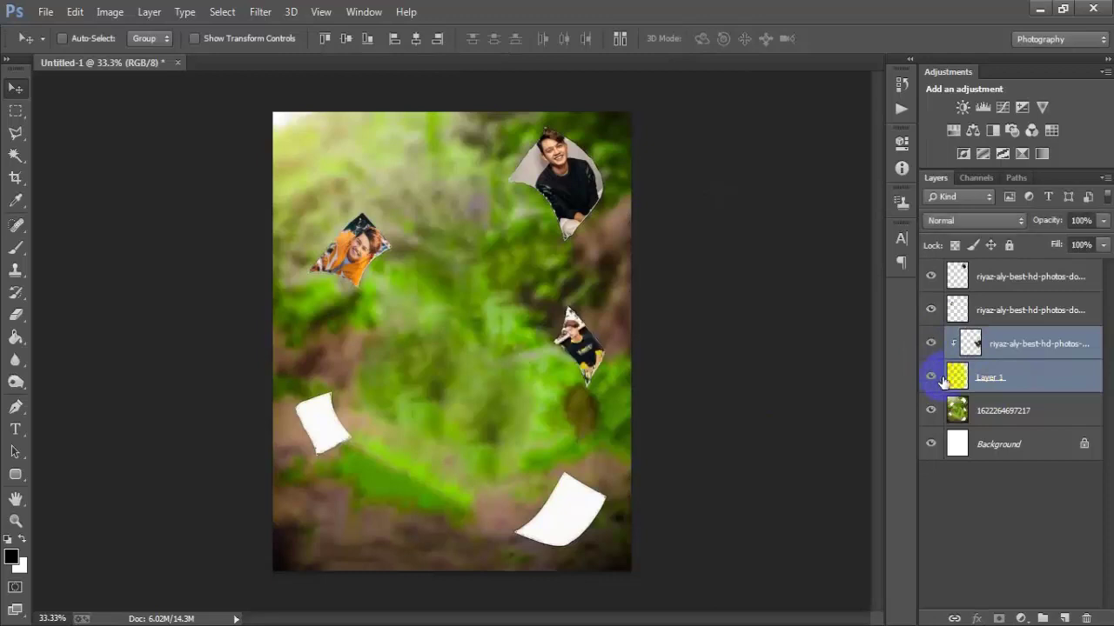
key("ctrl+e")
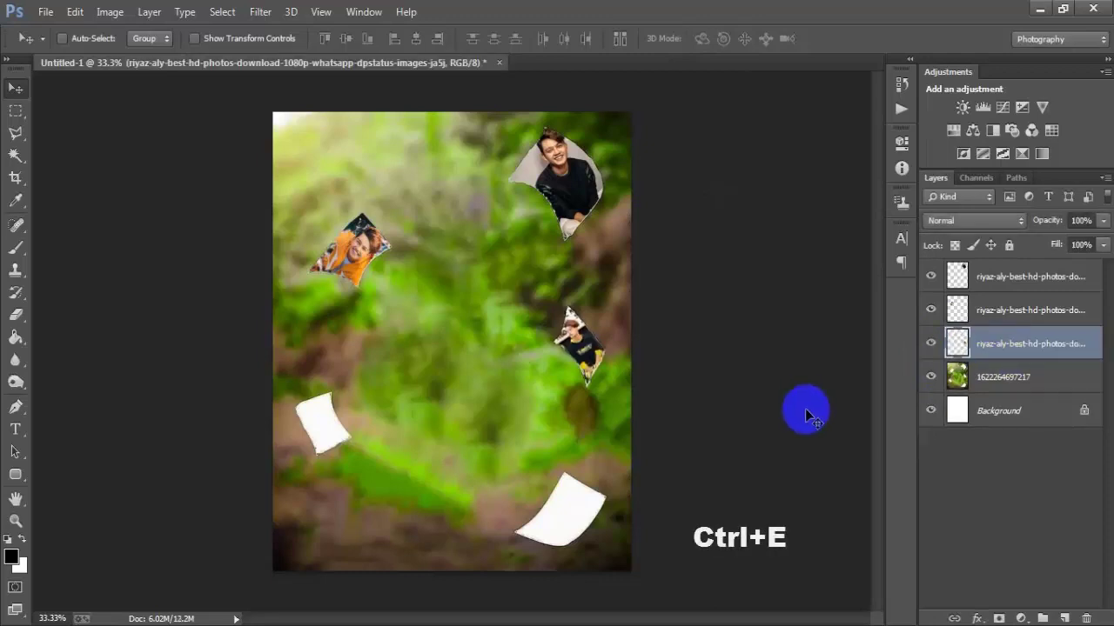
- Examine the two lowest portrait photo layers over the green background by toggling their visibility
left_click(450, 420)
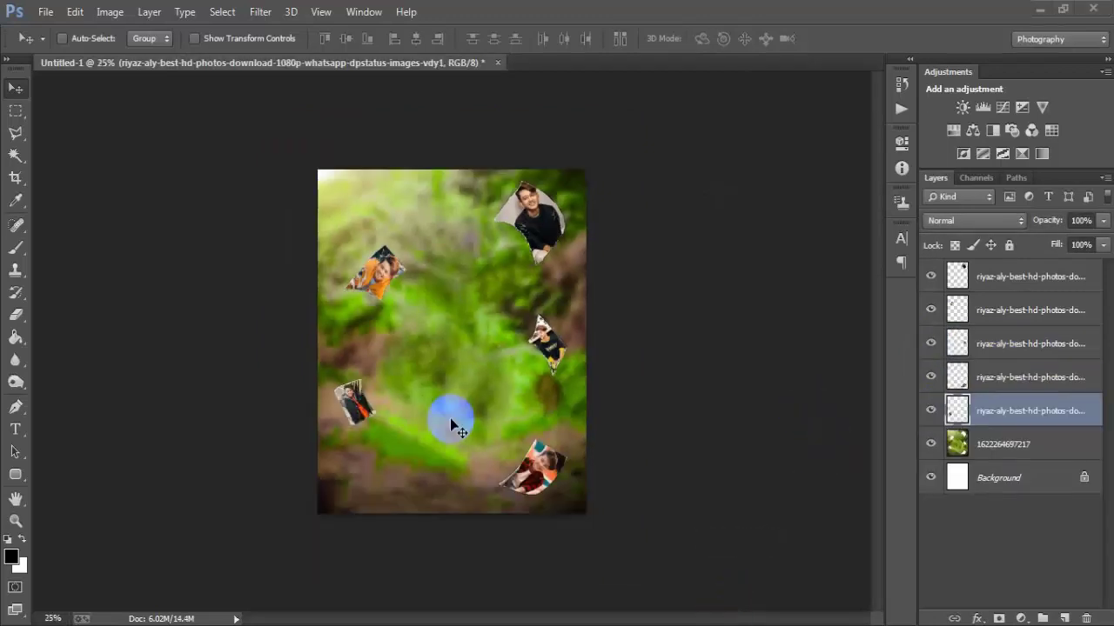
key("ctrl+plus")
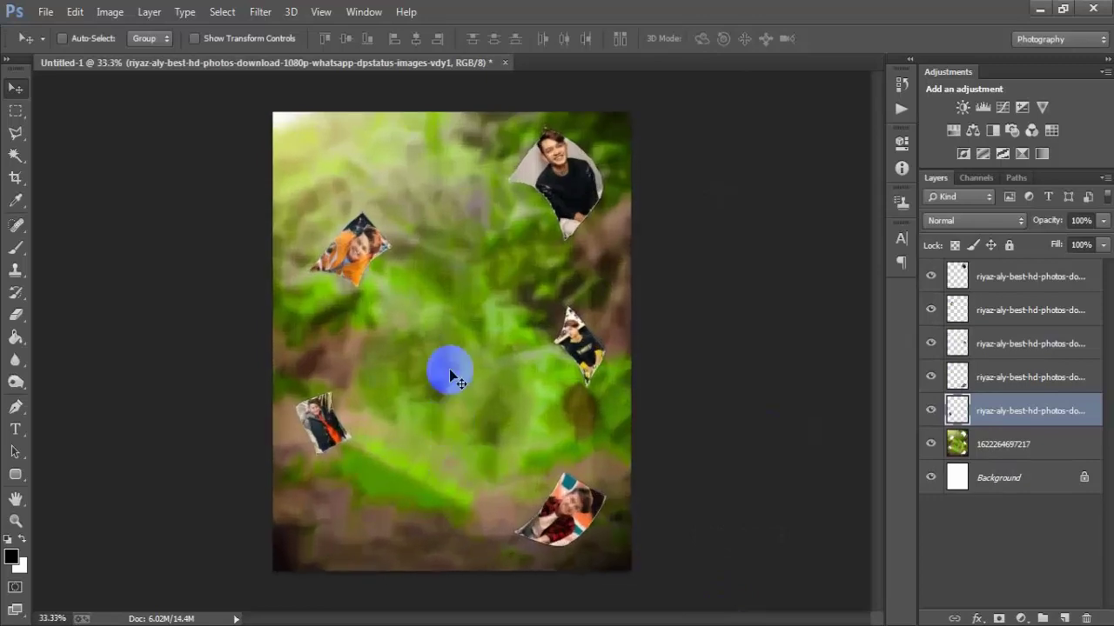
left_click(927, 454)
left_click(931, 412)
left_click(931, 413)
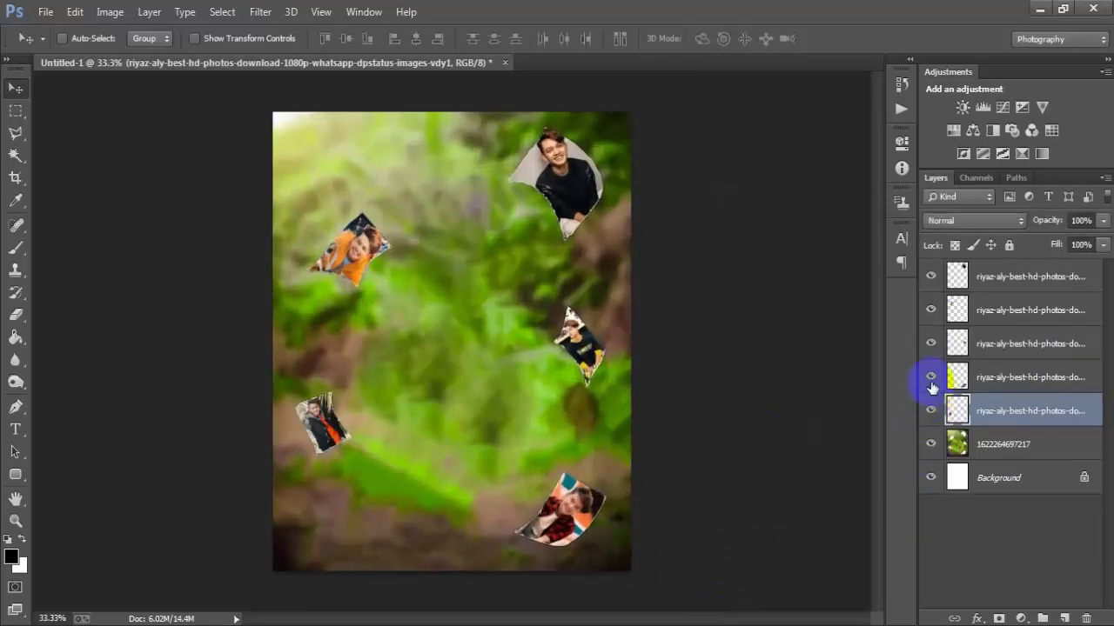
left_click(931, 377)
left_click(931, 378)
left_click(477, 407)
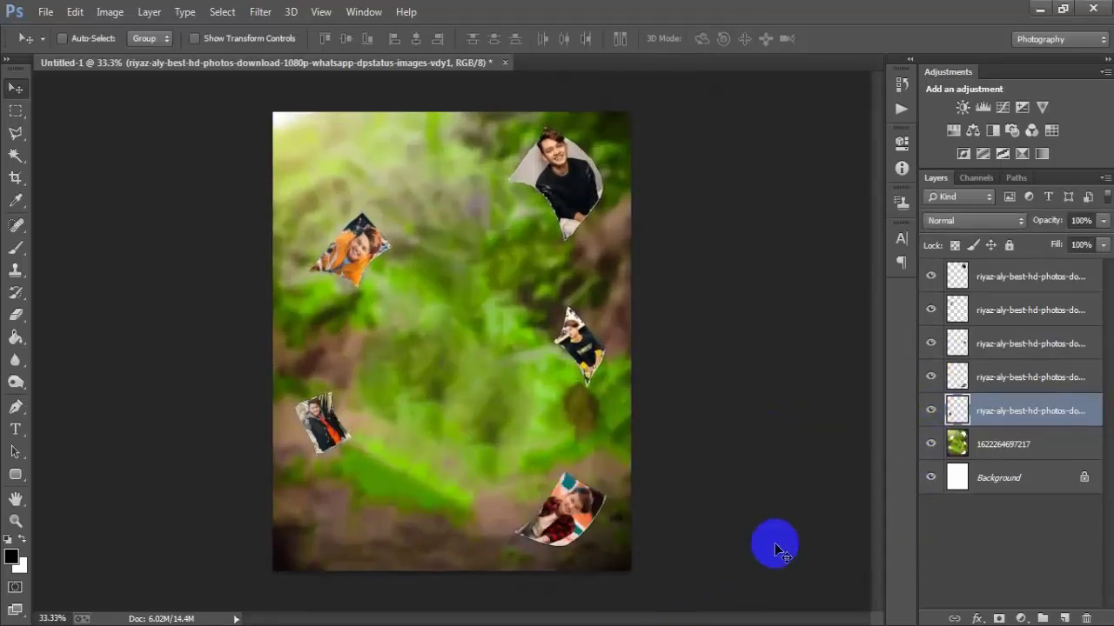
left_click(990, 278)
left_click(931, 276)
left_click(931, 277)
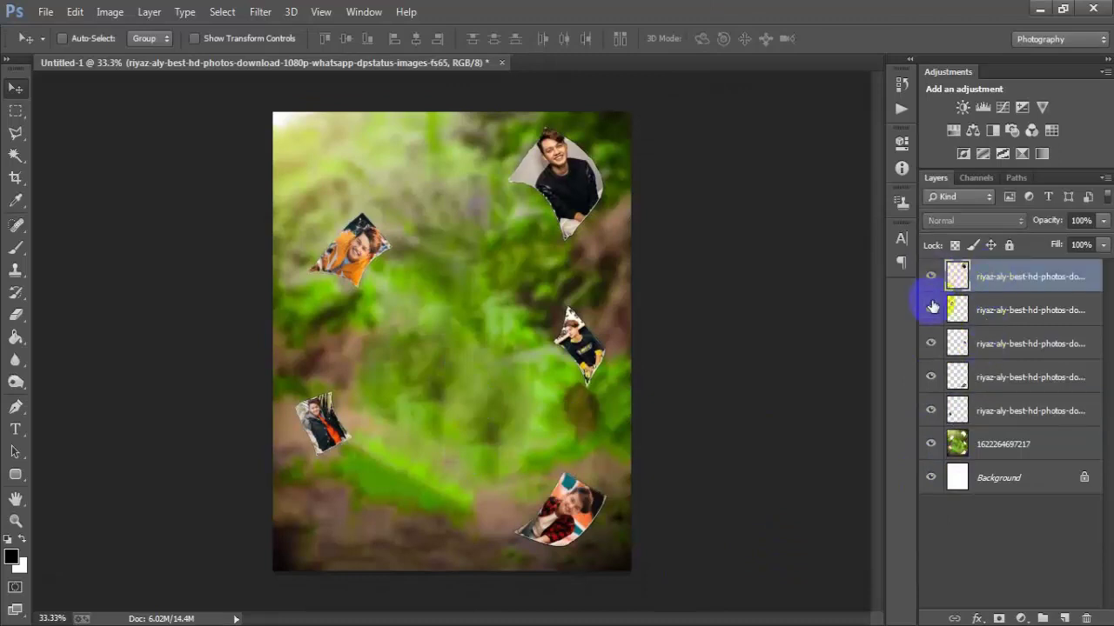
left_click(931, 310)
left_click(931, 310)
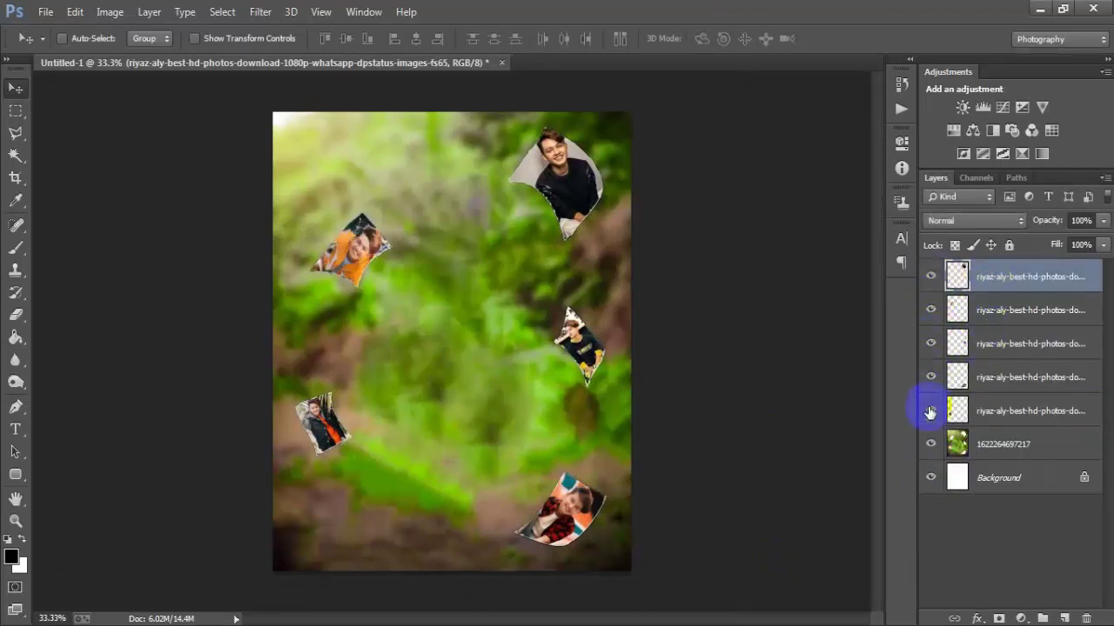
left_click(930, 413)
left_click(931, 444)
left_click(931, 444)
left_click(1003, 446, "shift")
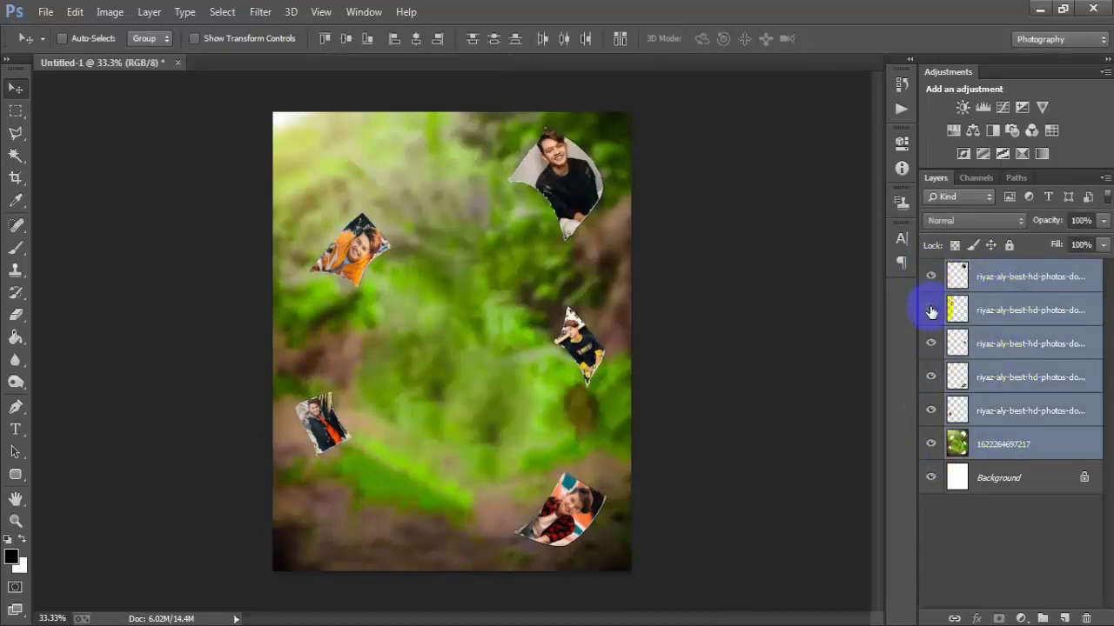
left_click(931, 342)
left_click(931, 343)
left_click(930, 376)
left_click(930, 377)
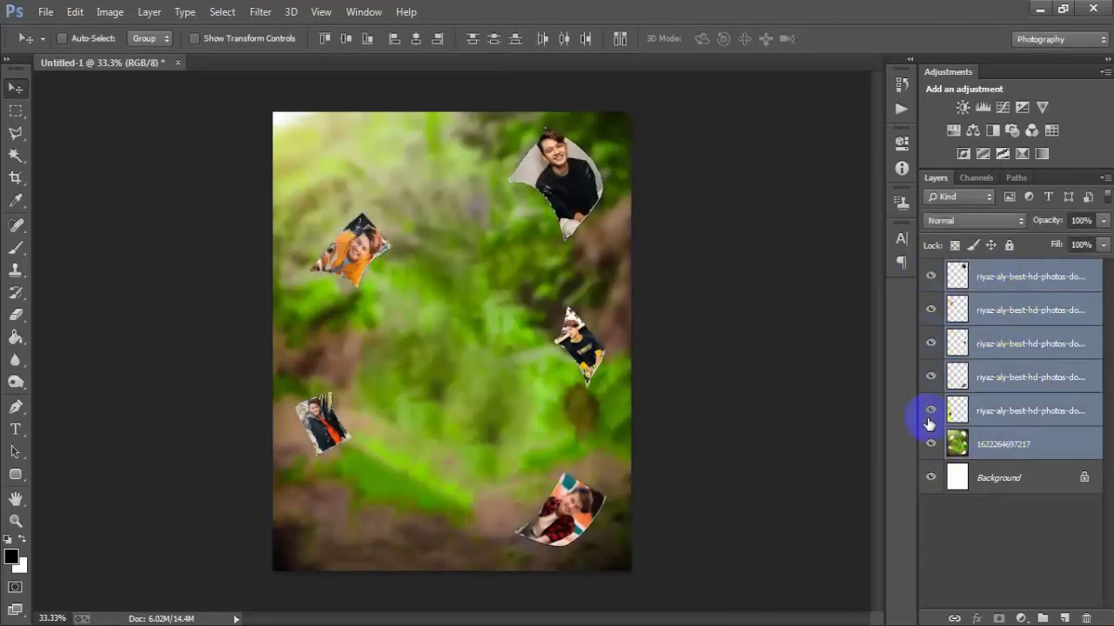
left_click(930, 412)
left_click(931, 444)
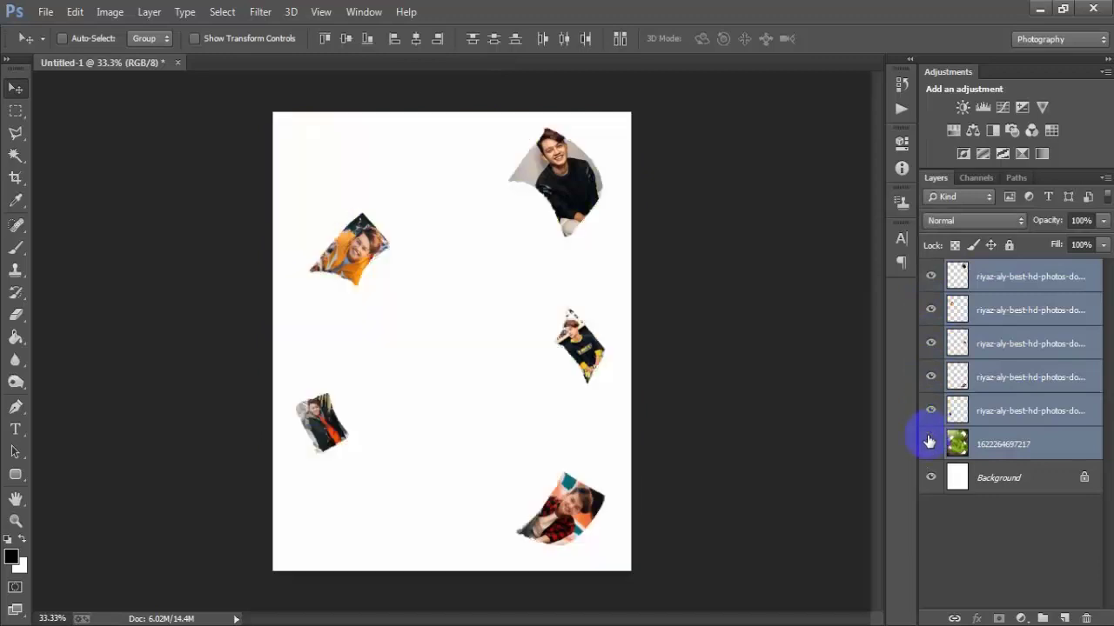
left_click(931, 443)
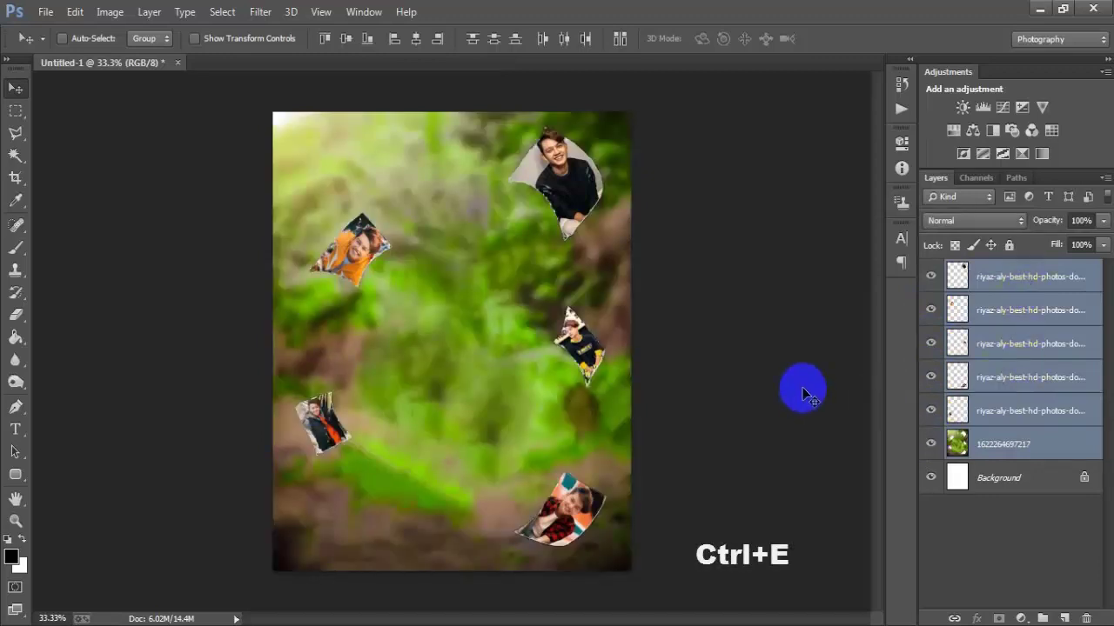
key("ctrl+e")
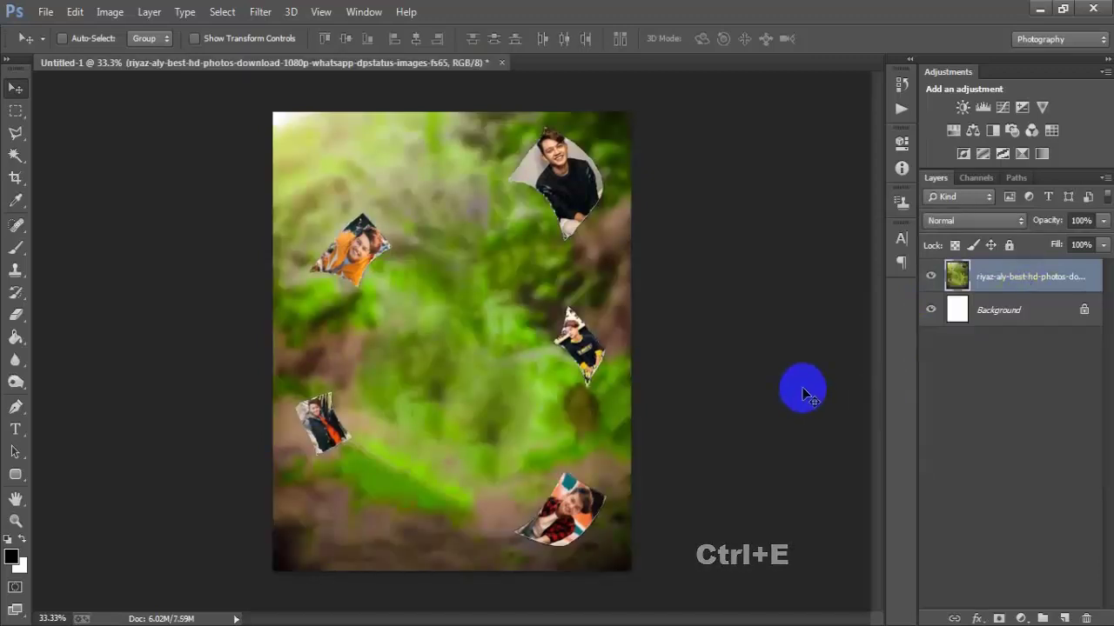
left_click(930, 276)
left_click(930, 276)
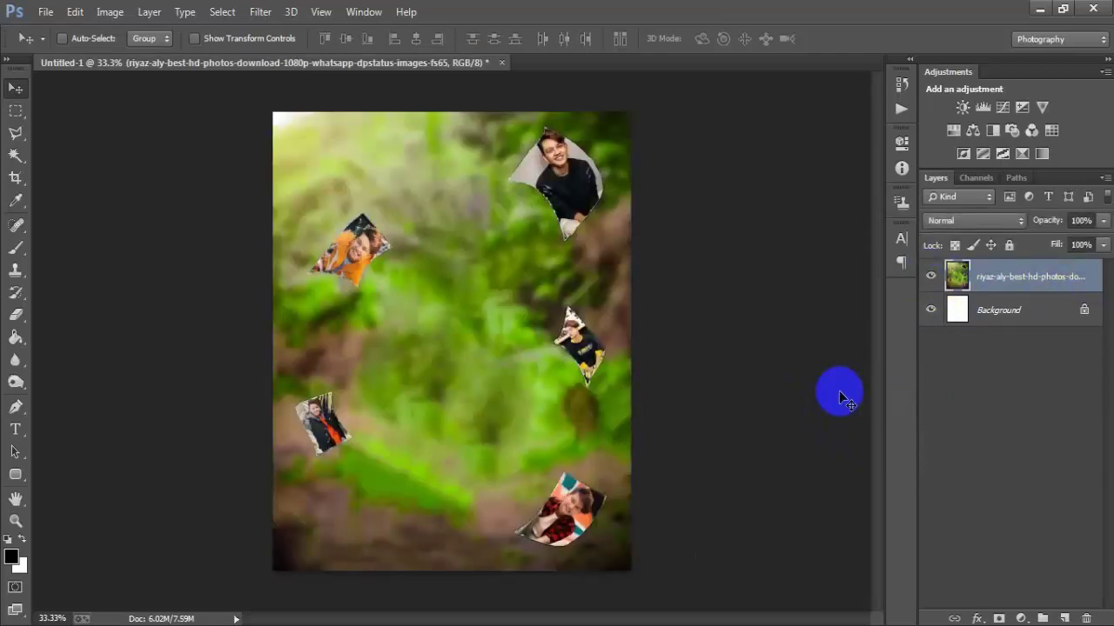
- Place the linked image 001, scale it to about 34%, and position the denim-jacket man centrally along the canvas's lower edge
left_click(45, 11)
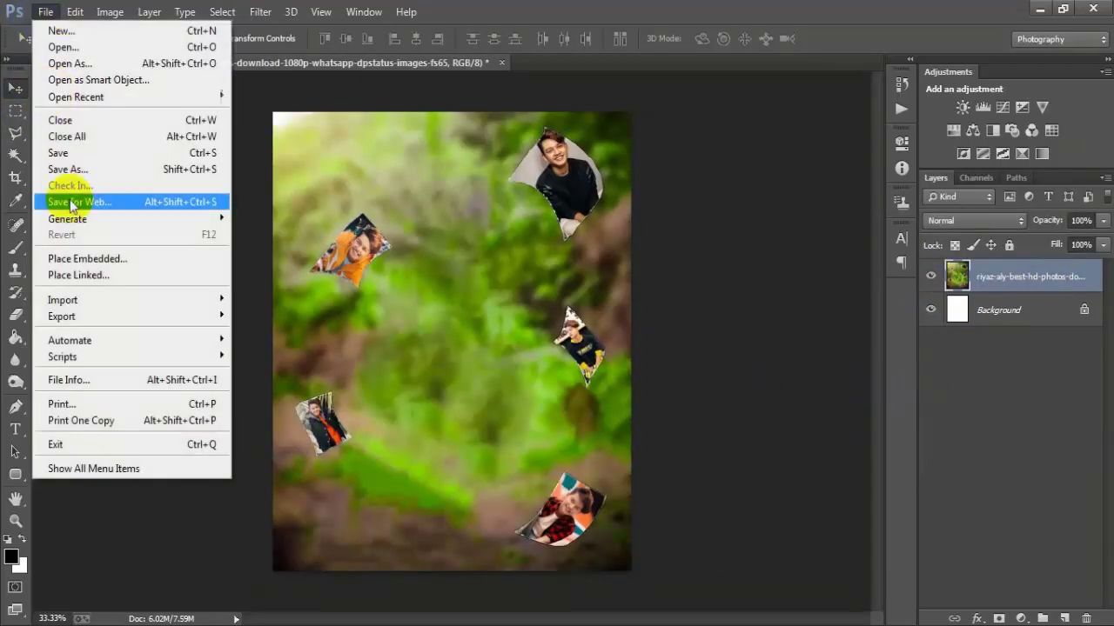
left_click(92, 275)
left_click(437, 144)
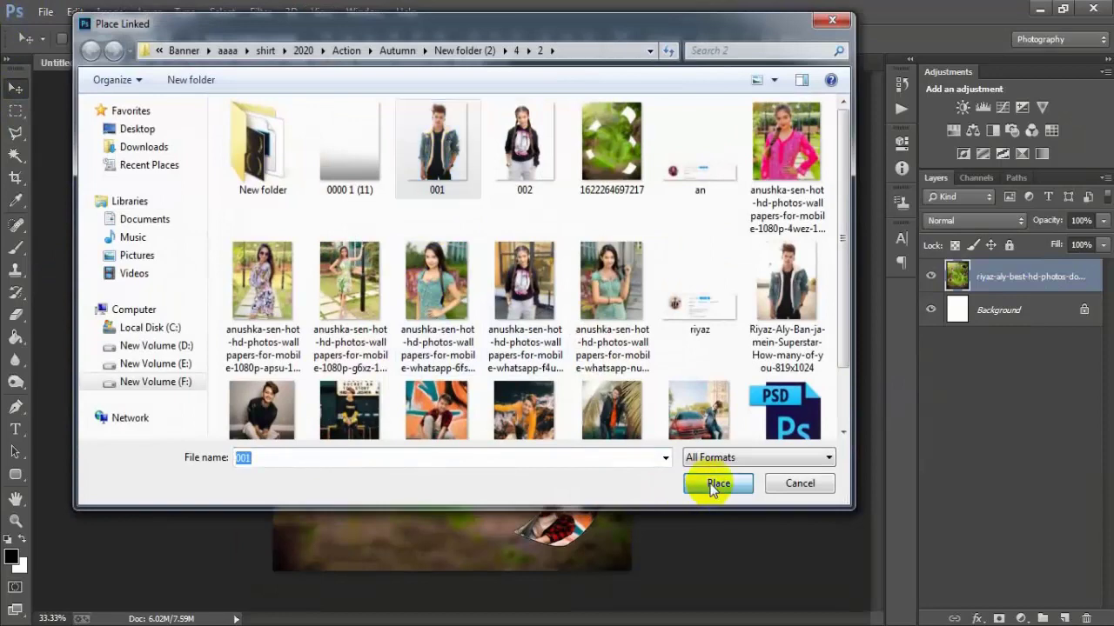
left_click(715, 484)
left_click_drag(626, 571, 584, 528)
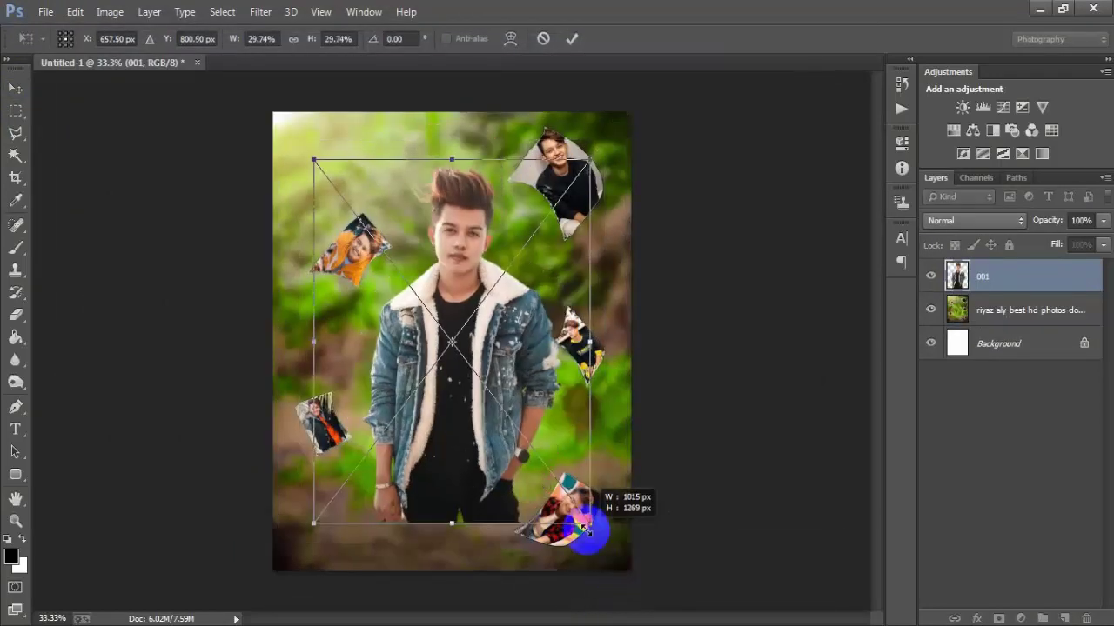
left_click_drag(534, 435, 525, 489)
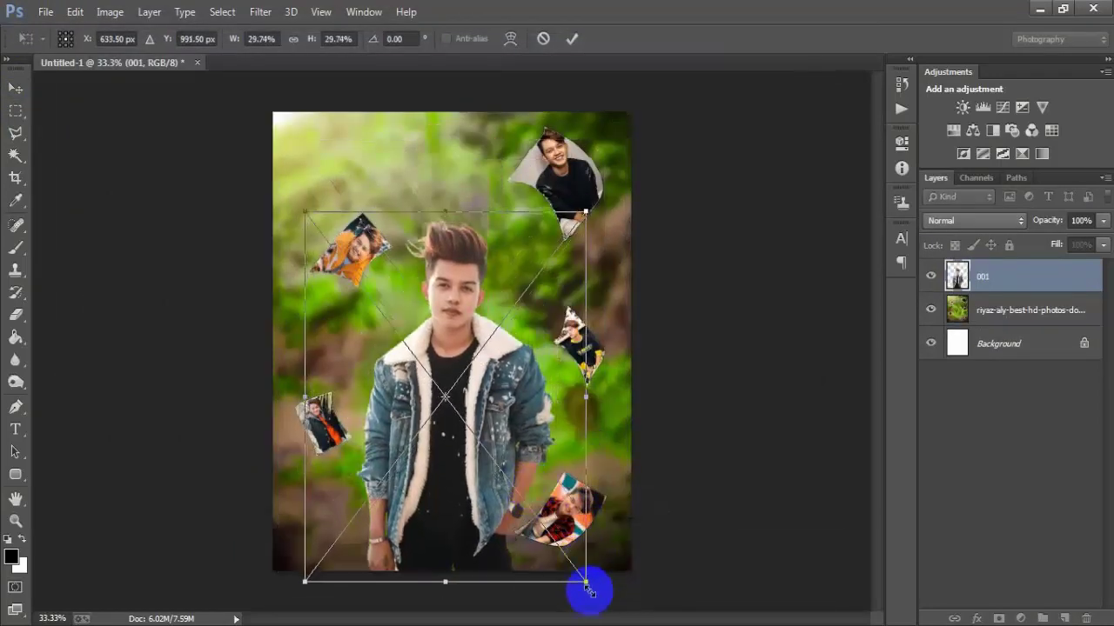
left_click_drag(588, 591, 596, 601)
left_click_drag(524, 446, 521, 414)
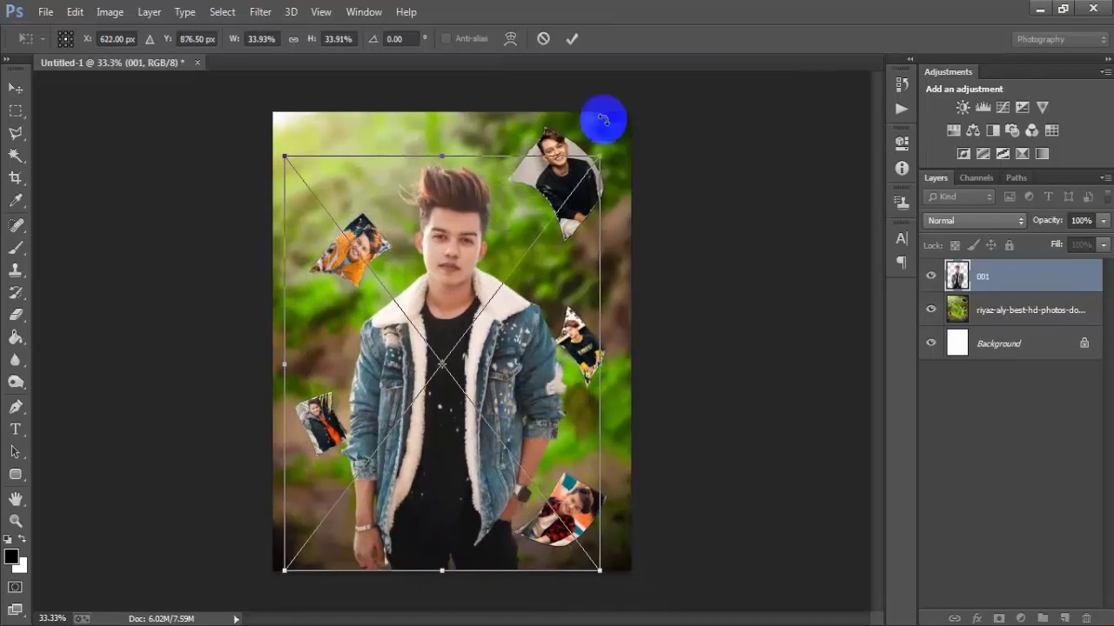
left_click(570, 41)
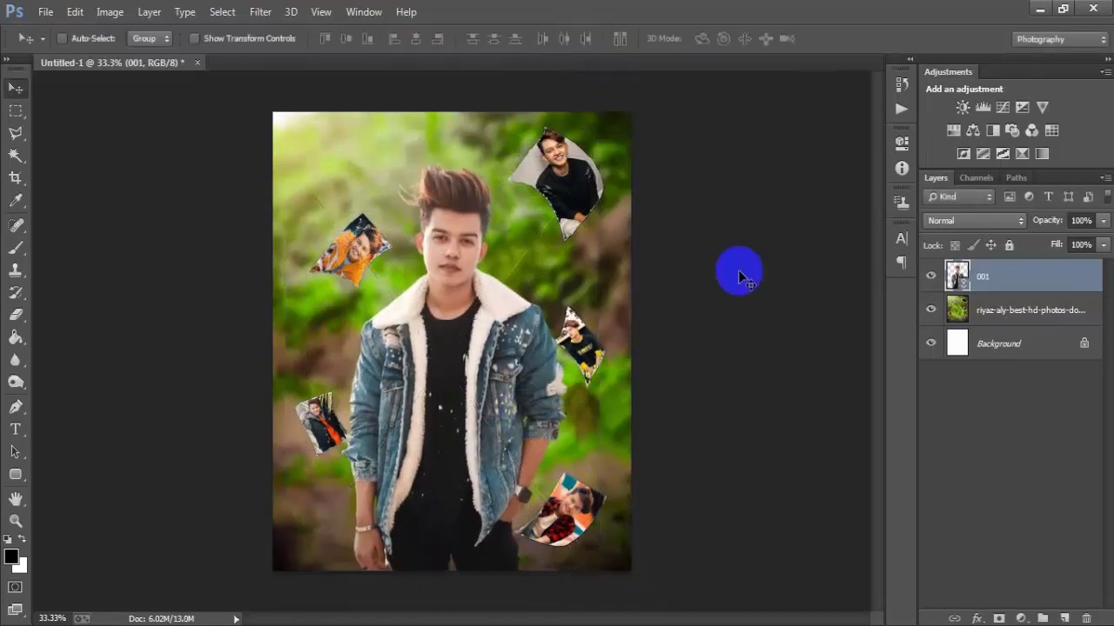
- Rasterize the 001 layer and align it to the horizontal centre of the Background layer
right_click(1054, 291)
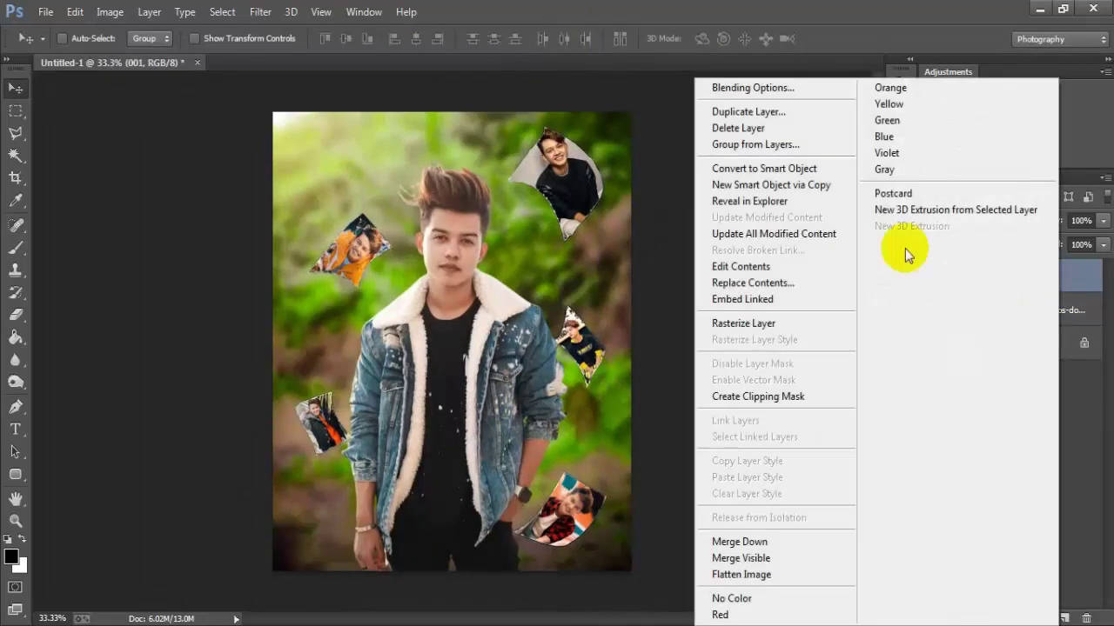
left_click(794, 327)
left_click(981, 347, "ctrl")
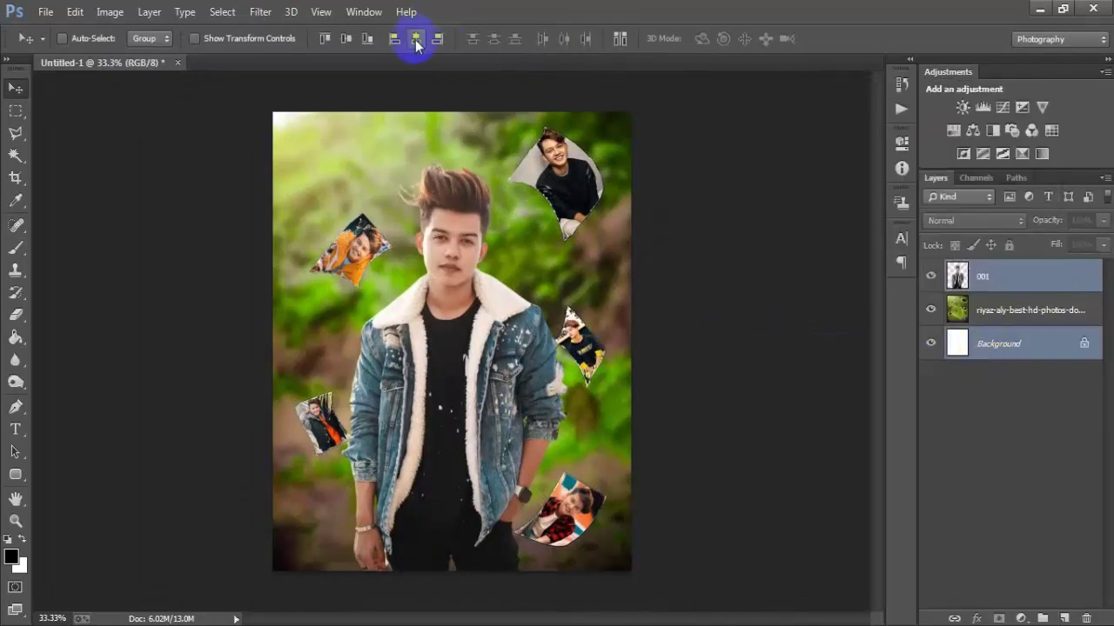
left_click(416, 40)
- Place the linked riyaz profile screenshot above the 001 layer and move it to the canvas's upper edge
left_click(1018, 279)
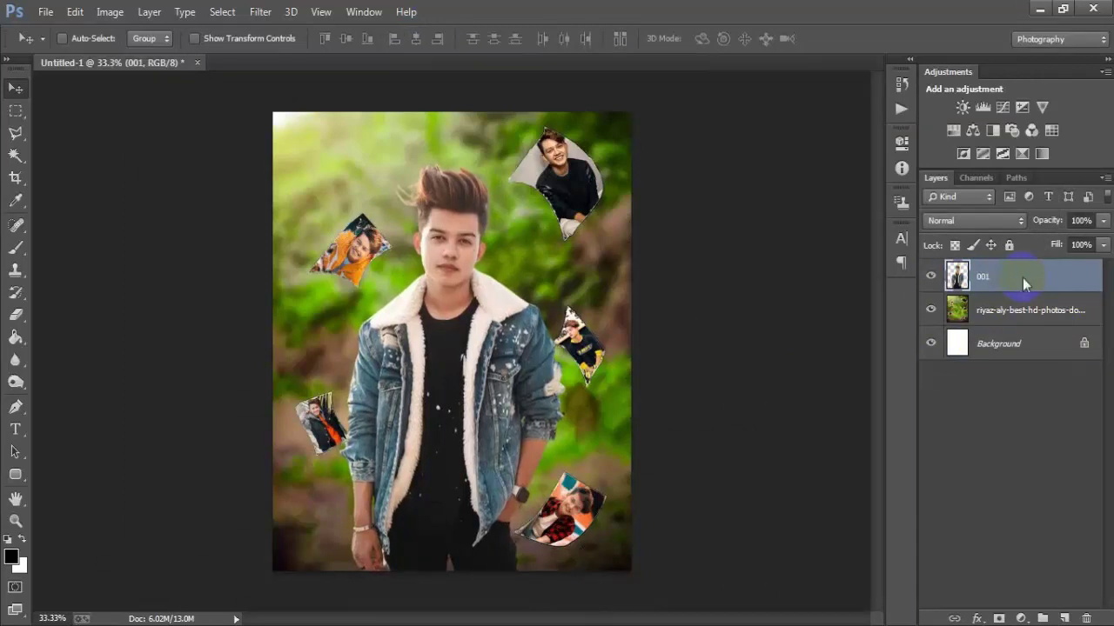
left_click(44, 11)
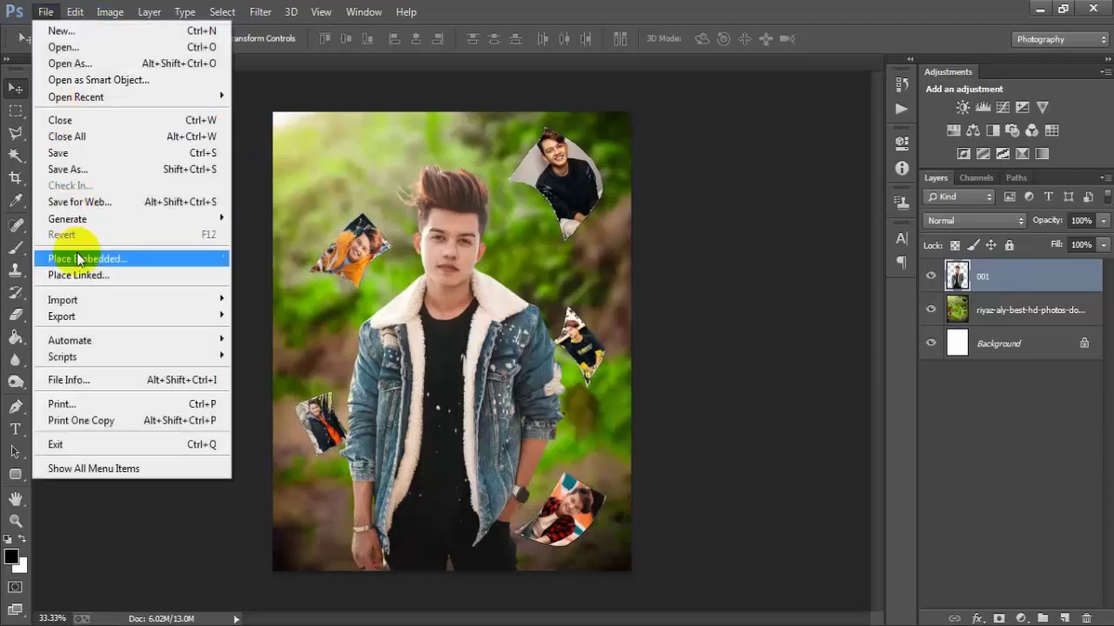
left_click(80, 272)
left_click(701, 302)
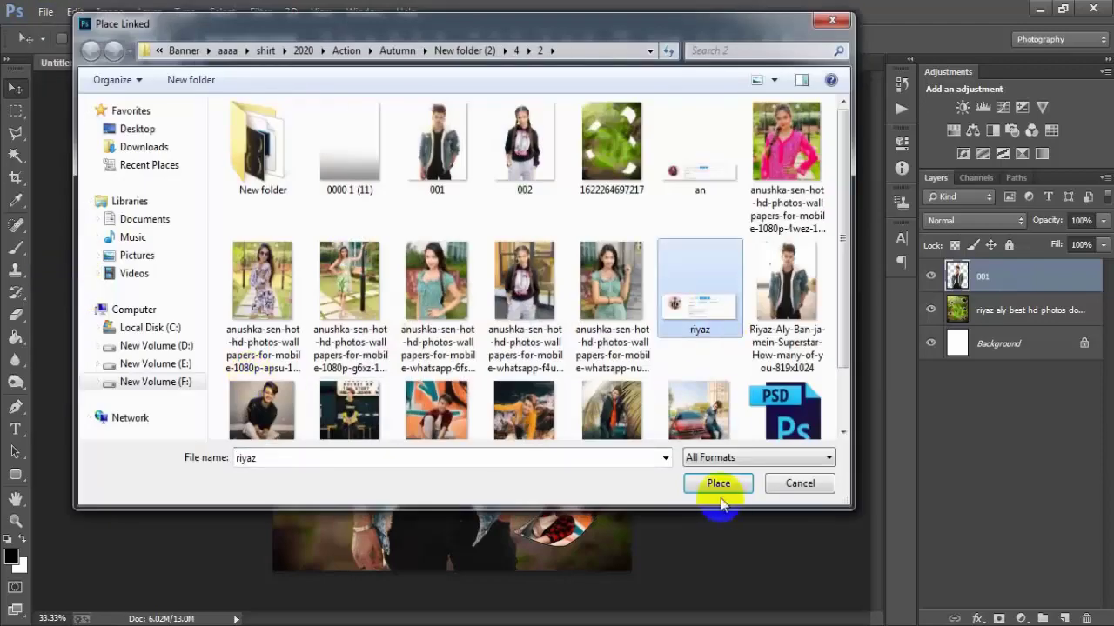
left_click(718, 484)
left_click_drag(461, 338, 534, 174)
left_click(573, 40)
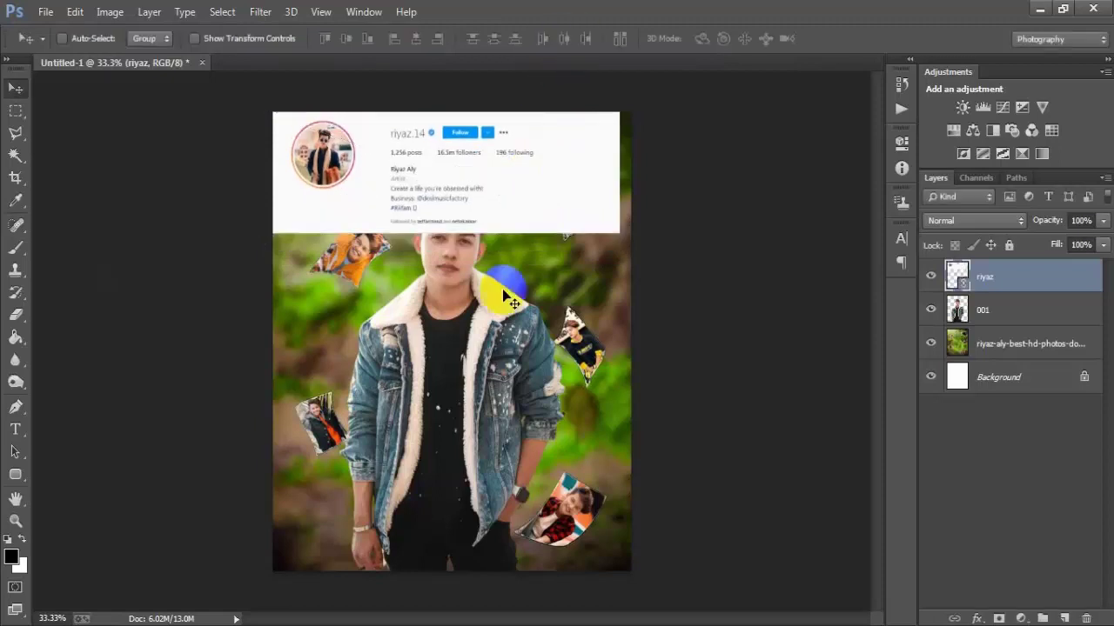
- Rasterize the riyaz profile screenshot layer and check it by toggling its visibility
right_click(1029, 297)
left_click(738, 323)
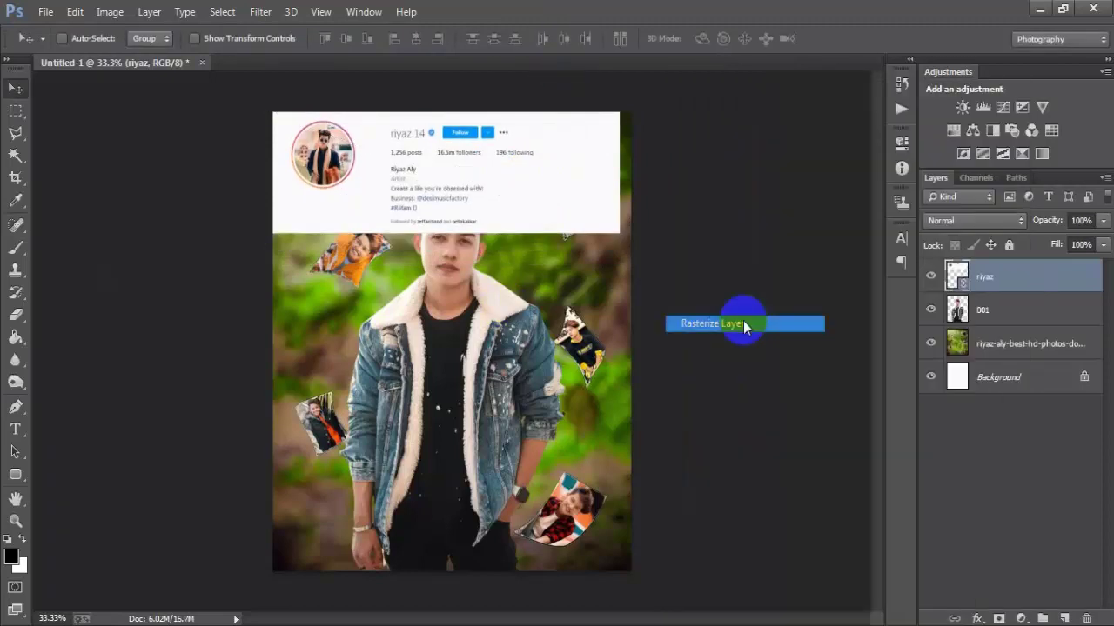
left_click(929, 277)
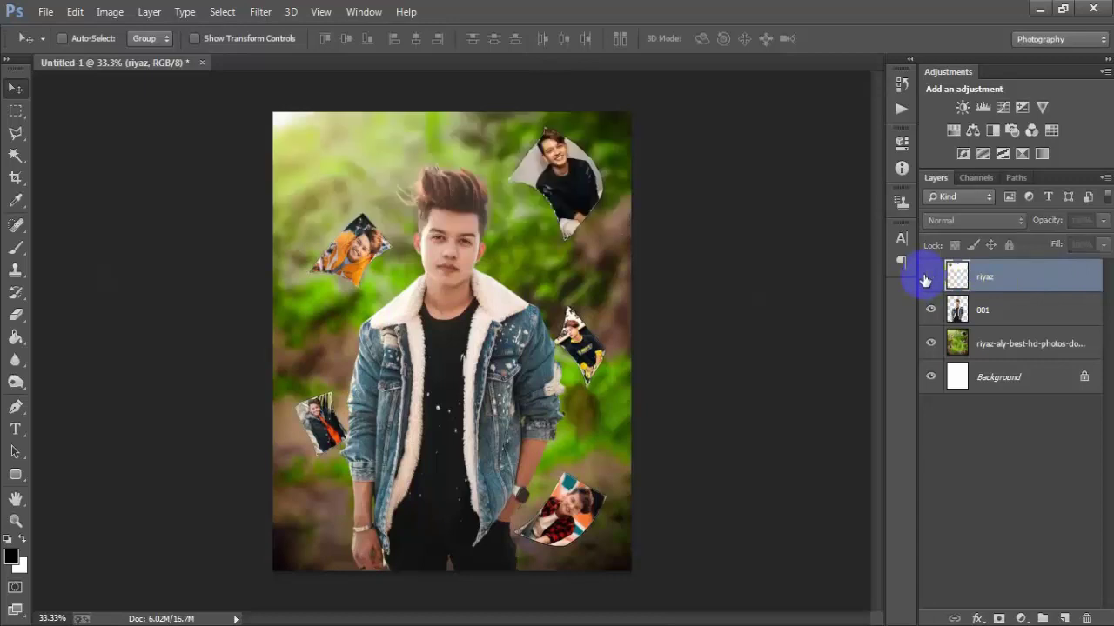
left_click(929, 276)
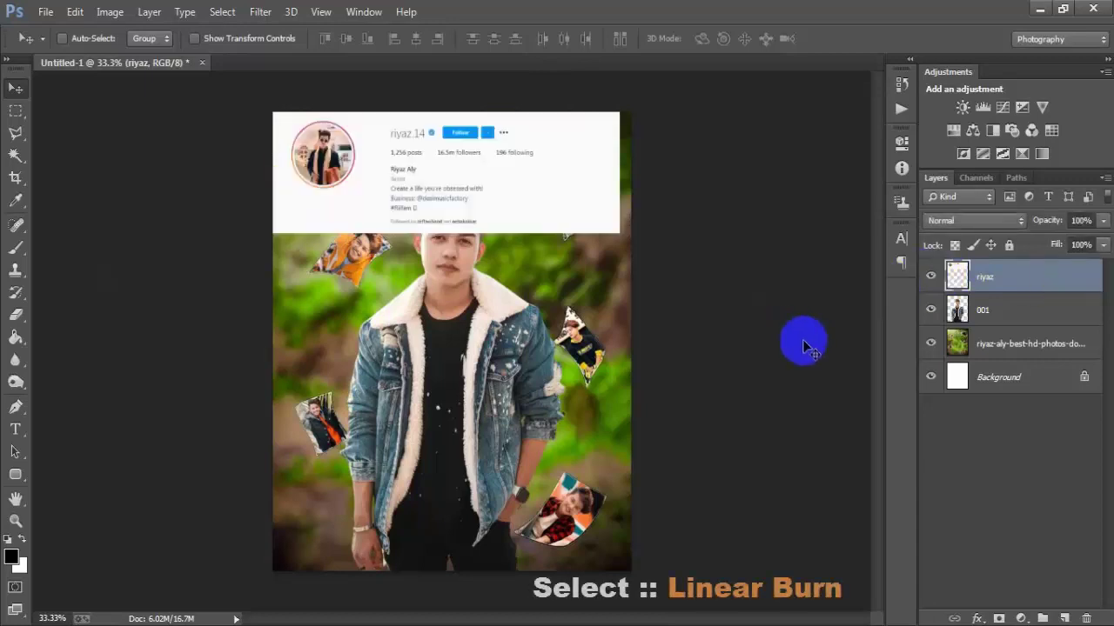
- Set the riyaz layer's blend mode to Linear Burn and compare the effect by toggling its visibility
left_click(929, 222)
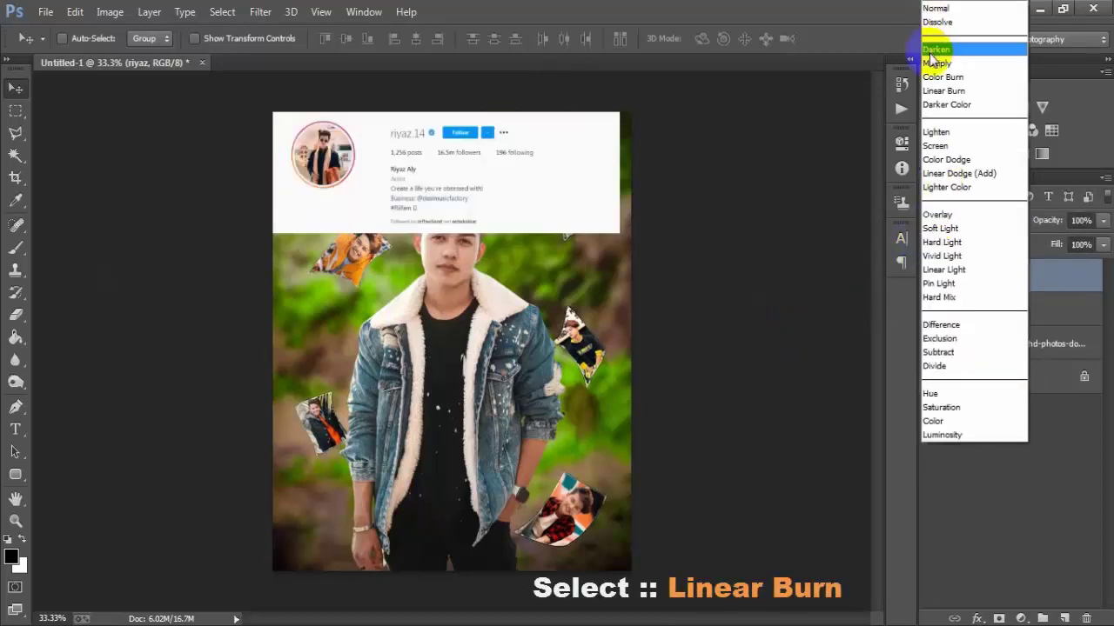
left_click(957, 92)
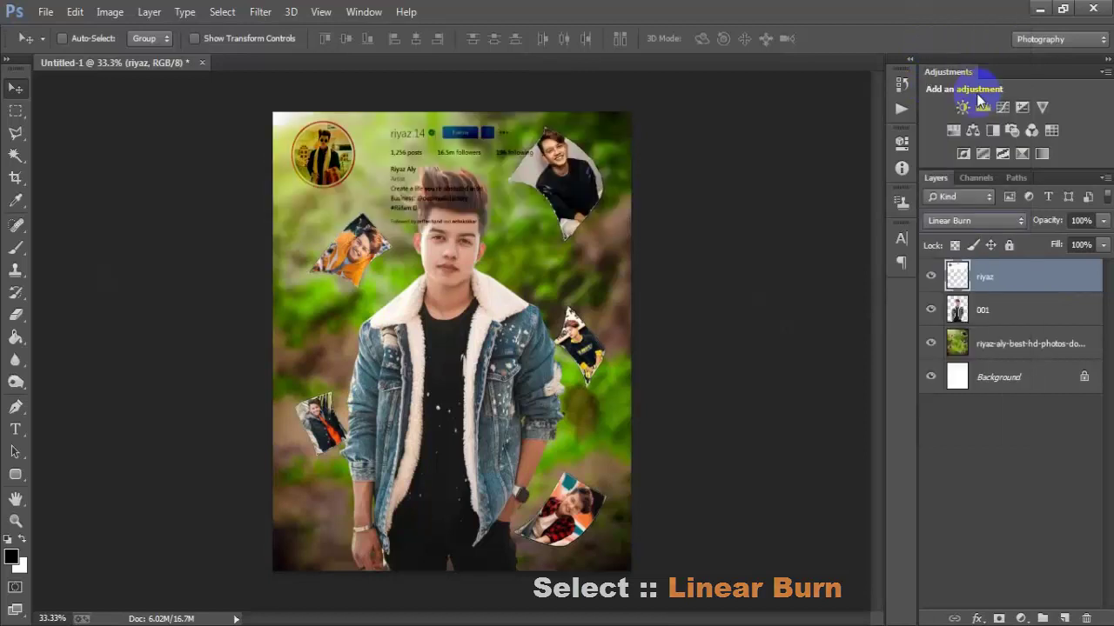
left_click(930, 275)
left_click(930, 276)
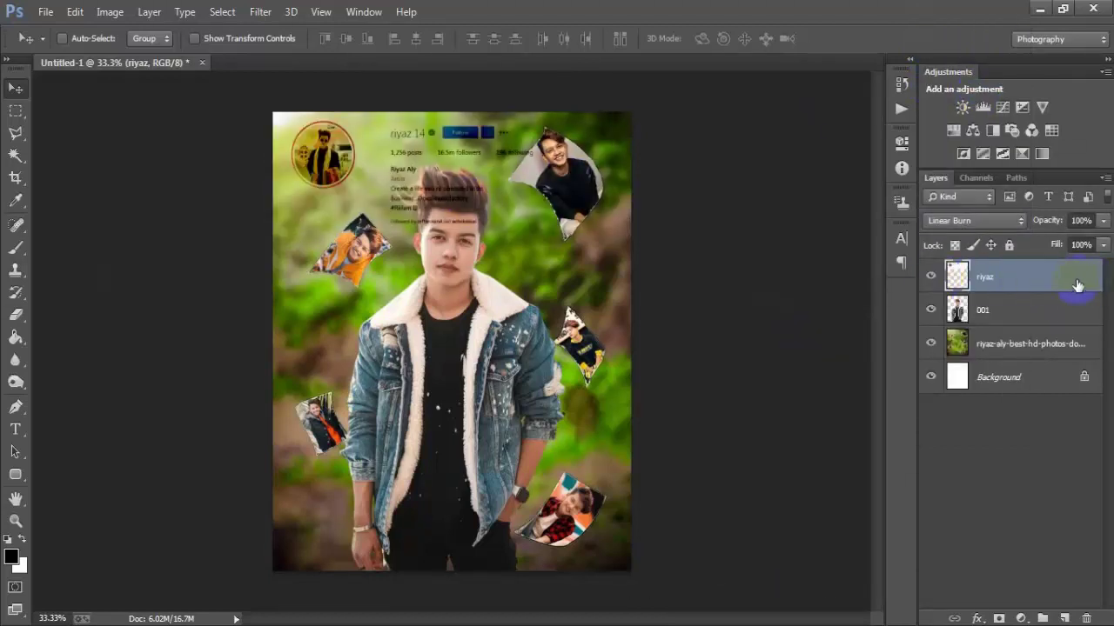
- Reorder the riyaz profile layer beneath the 001 layer and nudge it slightly left behind the man
left_click_drag(1077, 285, 1077, 334)
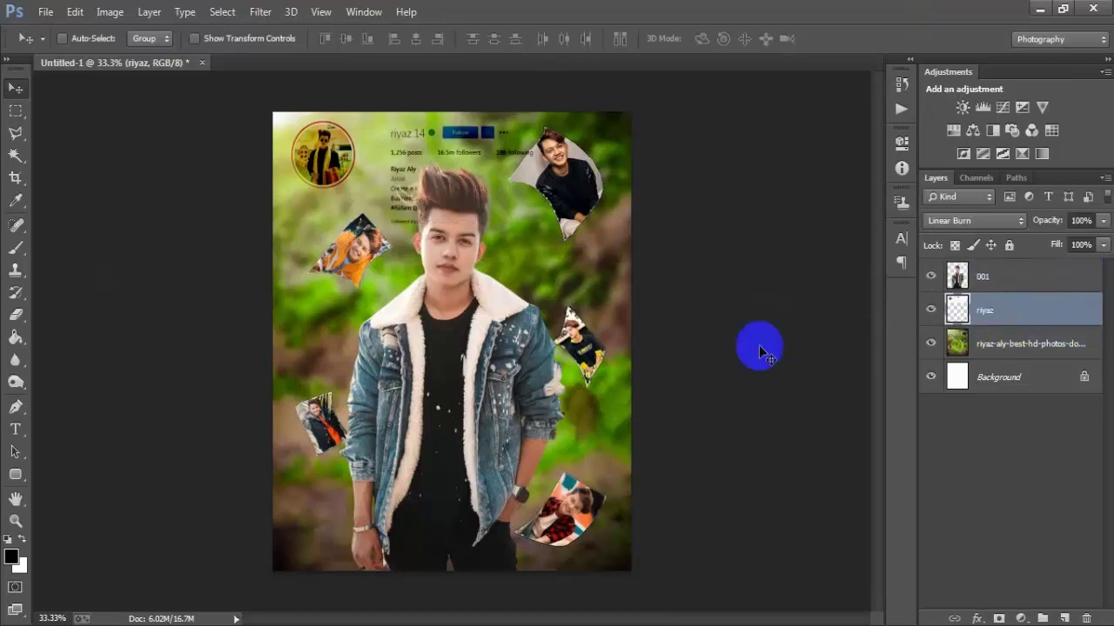
key("shift+Left")
key("shift+Left")
key("shift+Left")
key("shift+Left")
key("shift+Left")
key("shift+Left")
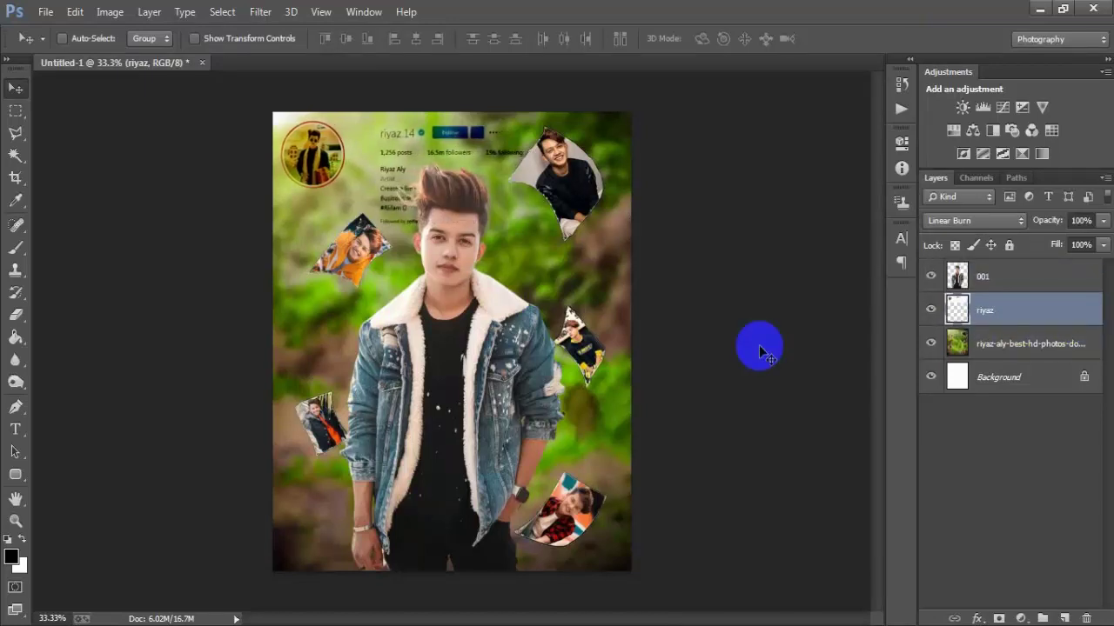
- Nudge the riyaz profile layer up and left so its profile picture sits in the canvas's upper-left corner
key("shift+Left")
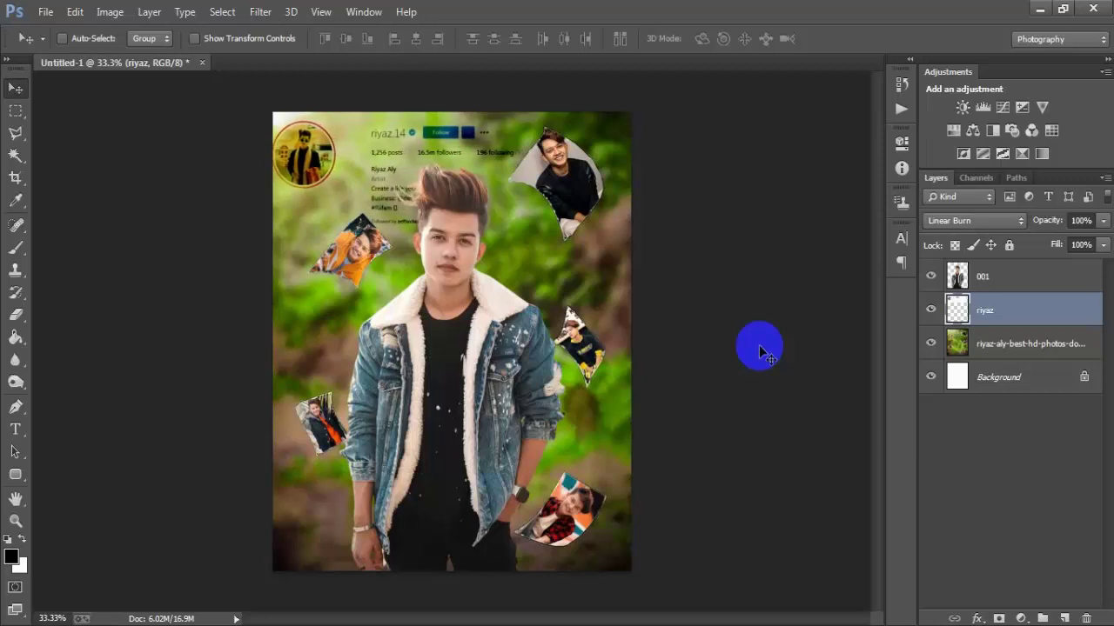
key("shift+Up")
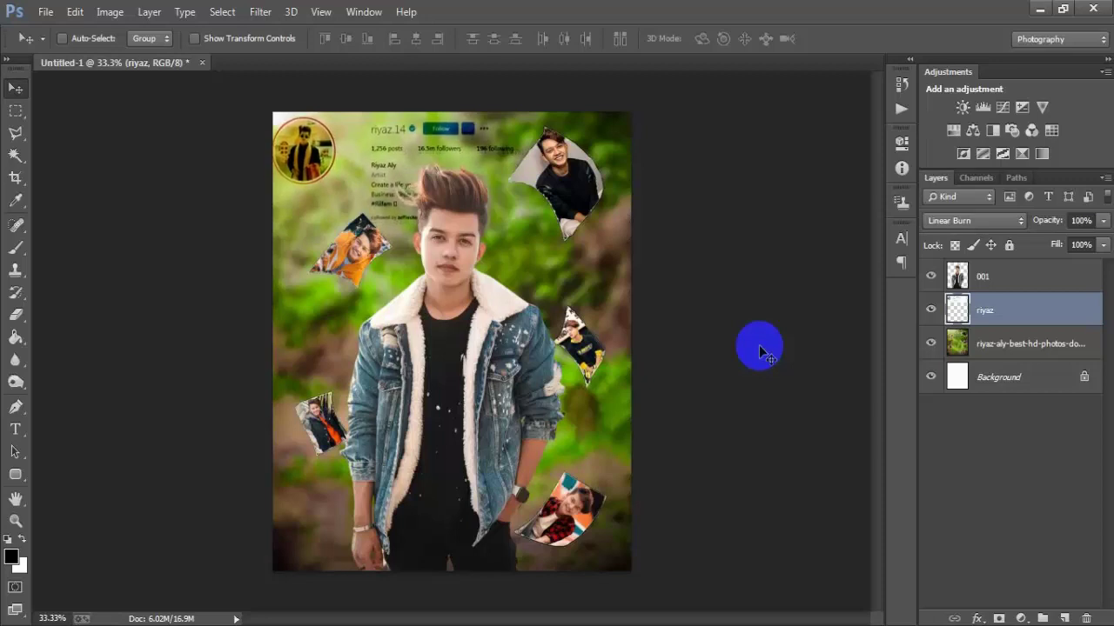
key("shift+Right")
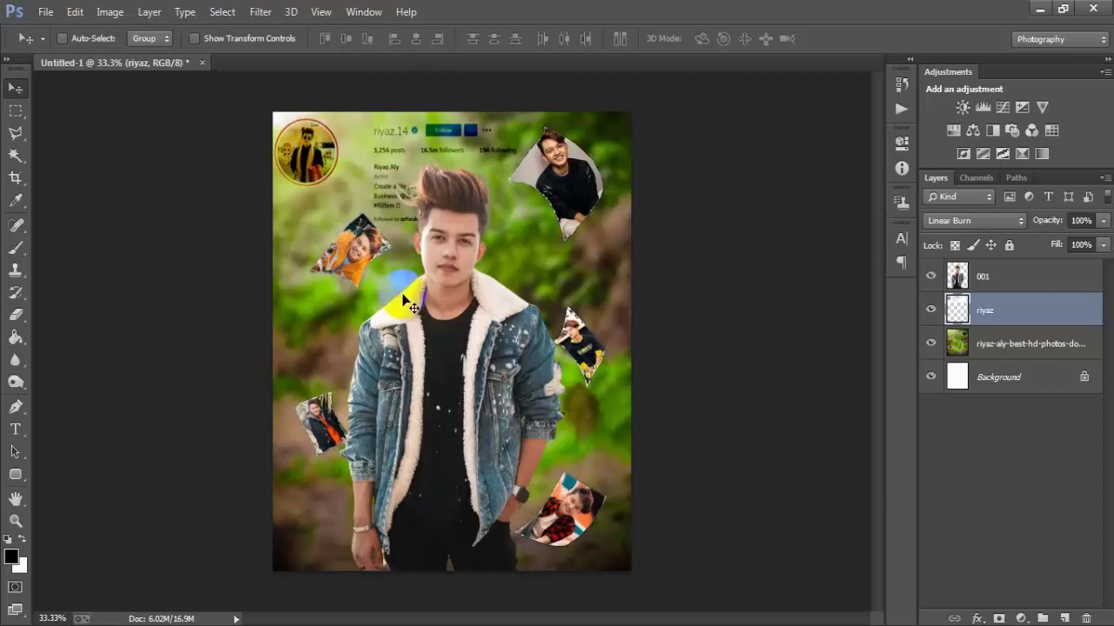
left_click(1044, 279)
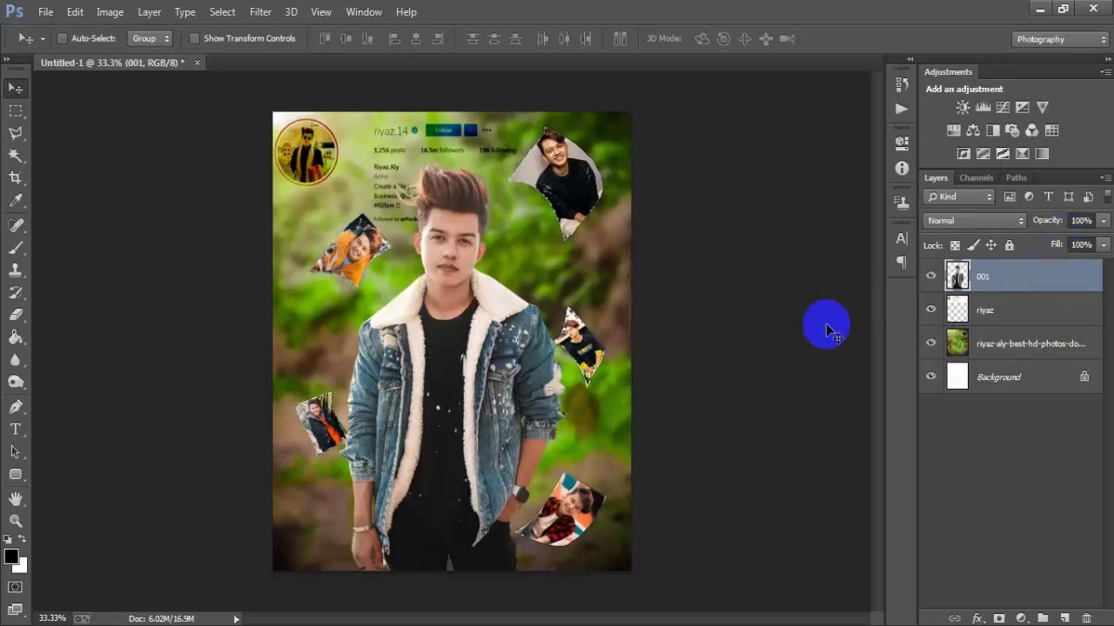
left_click(1022, 311)
key("shift+Up")
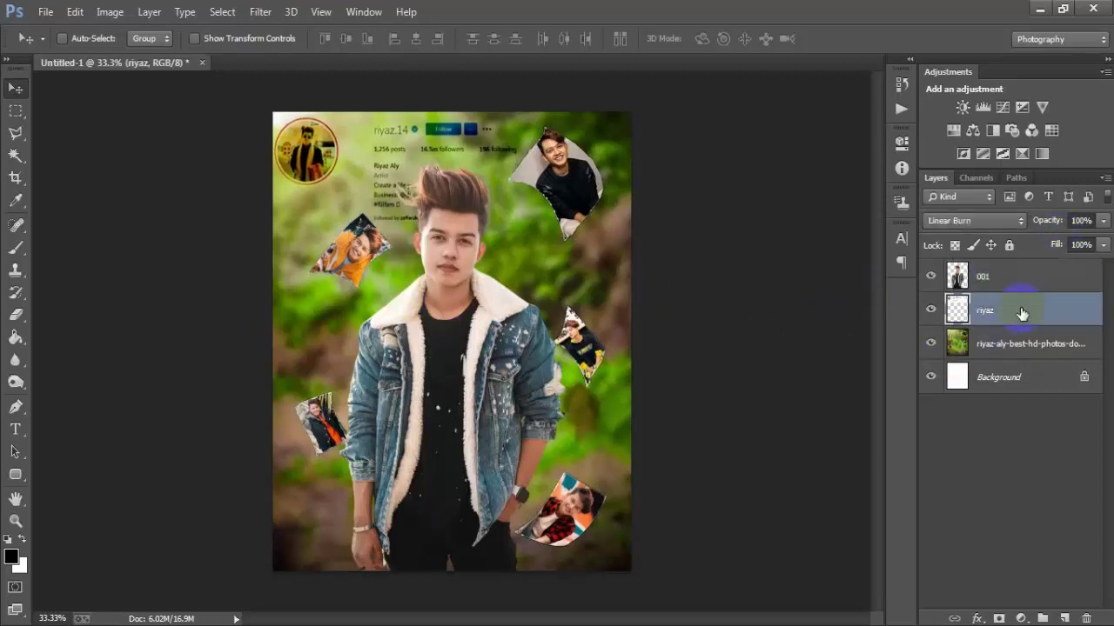
- Place the linked 0000 1 (11) gradient image above the 001 layer, scaled to about 8% to extend slightly past the canvas edges
left_click(1044, 279)
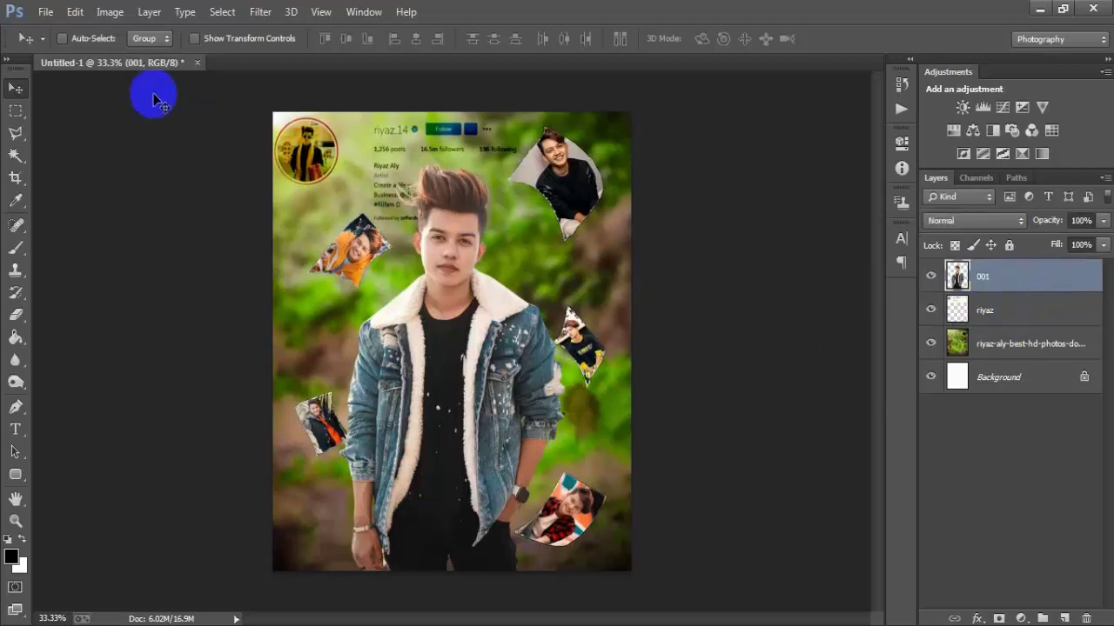
left_click(45, 11)
left_click(111, 275)
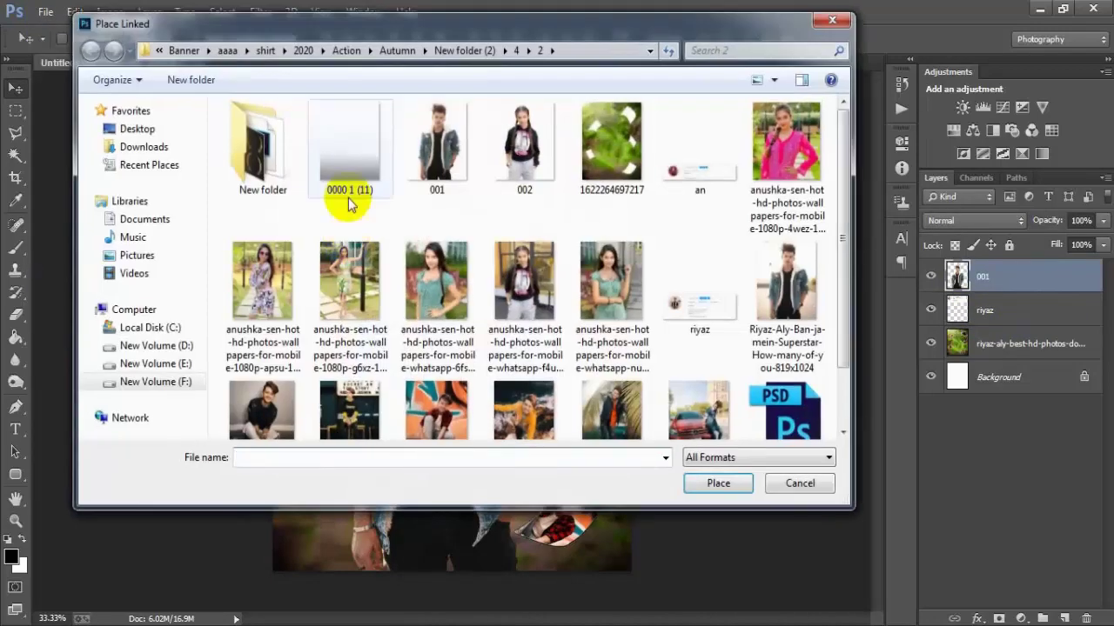
left_click(344, 196)
left_click(723, 481)
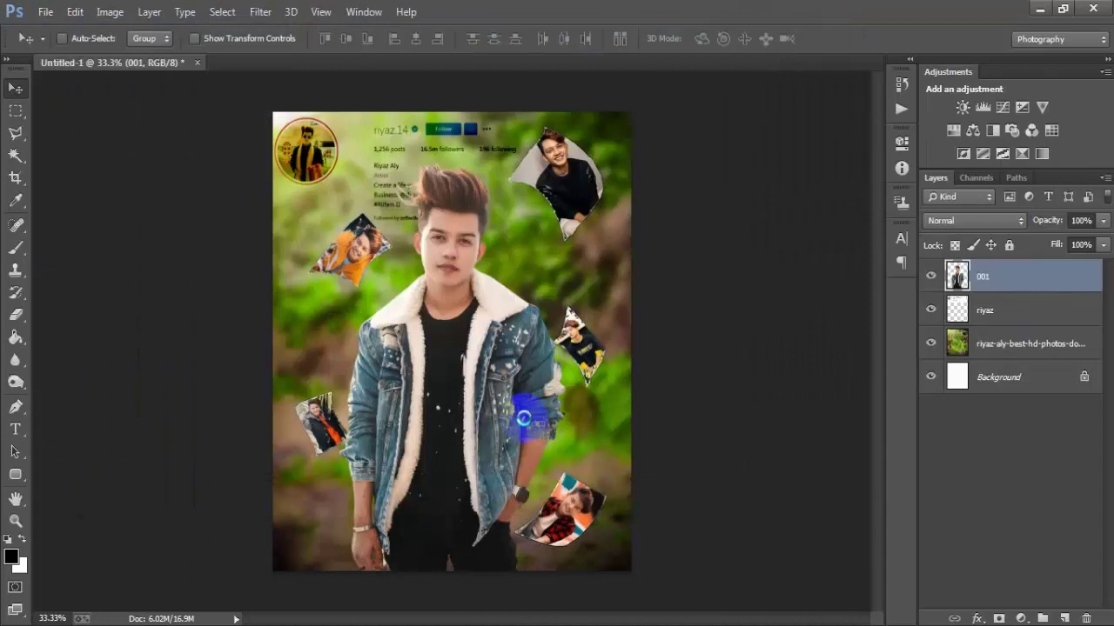
left_click_drag(625, 573, 632, 581)
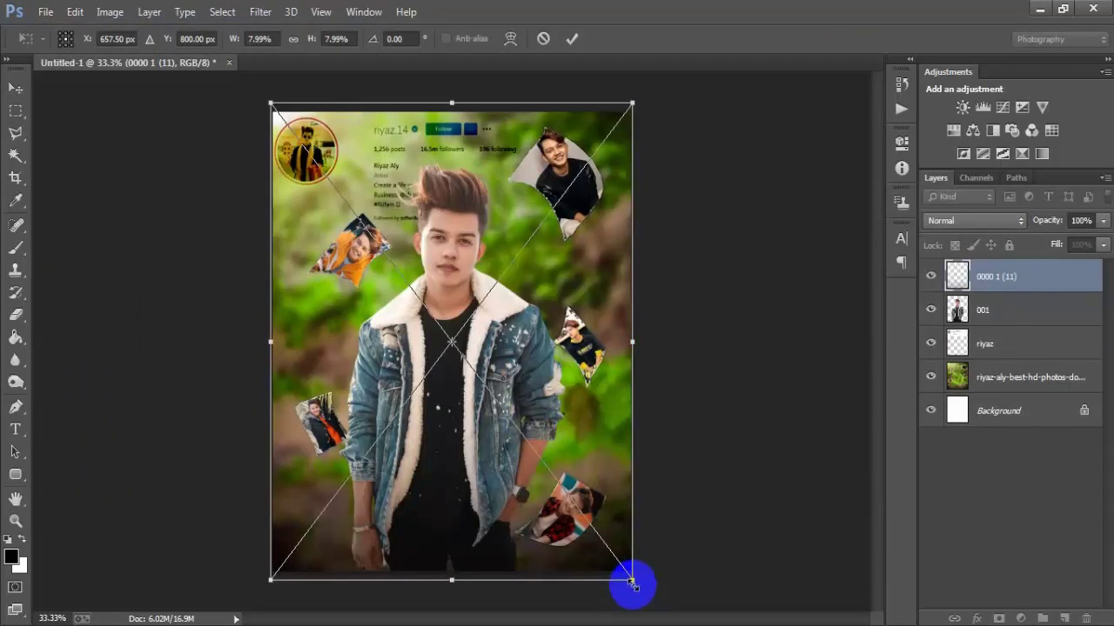
left_click(572, 38)
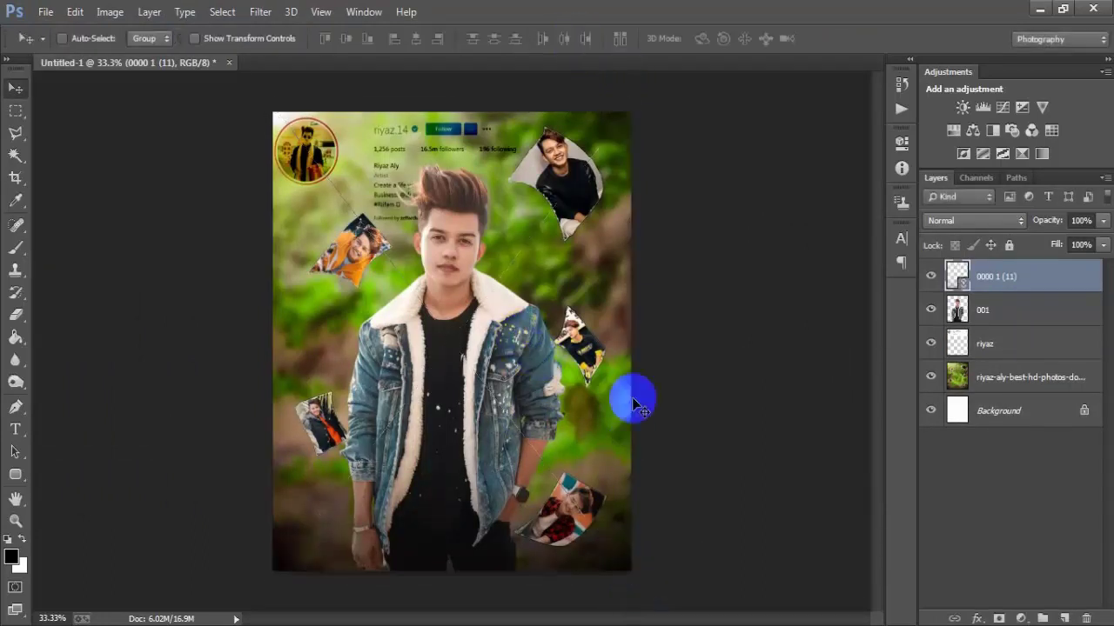
- Rasterize the 0000 1 (11) layer and compare its shading effect by toggling its visibility
right_click(1074, 283)
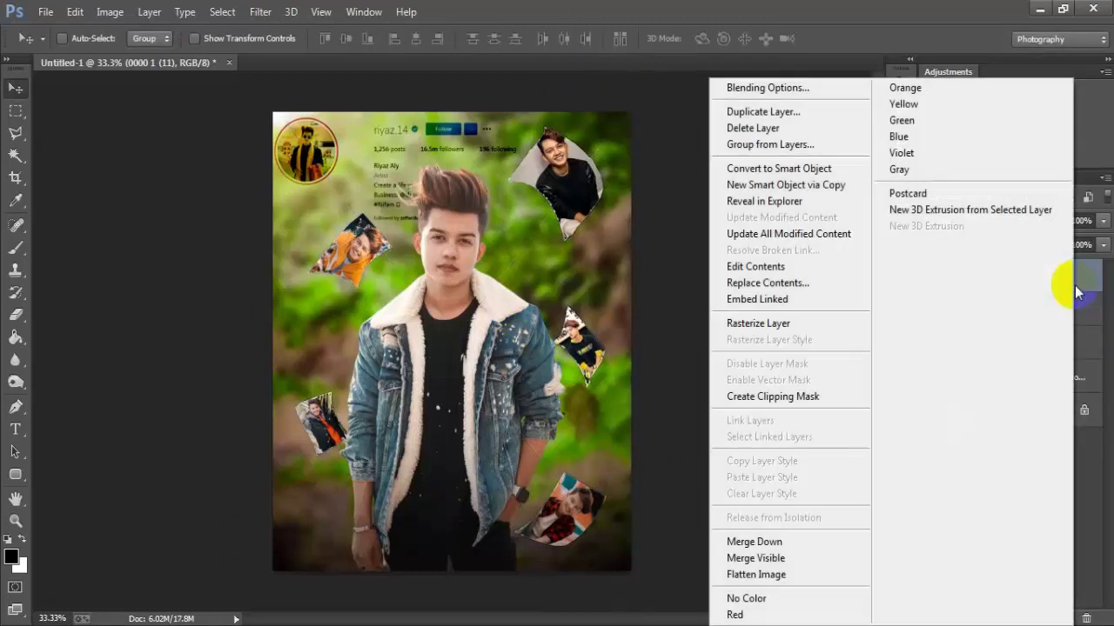
left_click(750, 324)
left_click(932, 276)
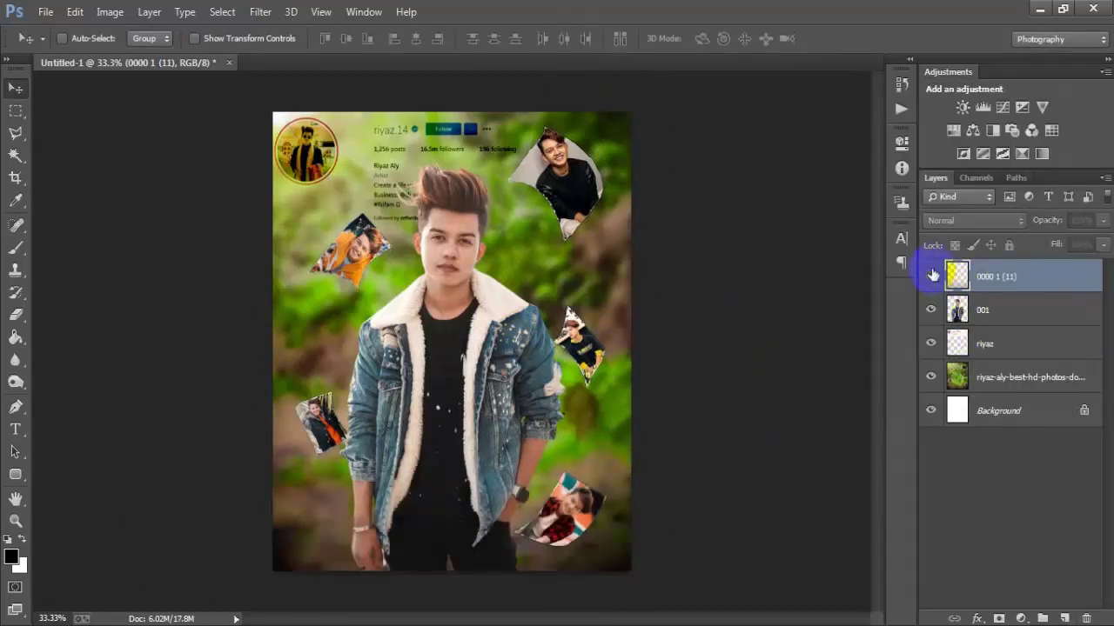
left_click(934, 276)
- Stamp all visible layers into a new top layer and apply Color Efex Pro 4's Cross Processing filter with method C01
key("ctrl+shift+alt+e")
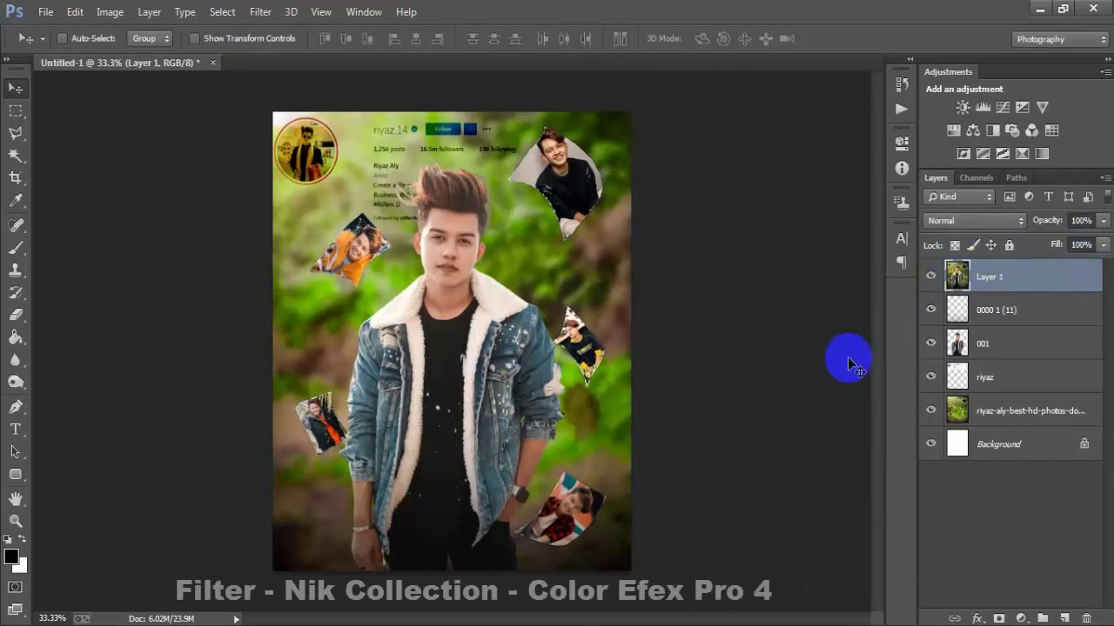
left_click(260, 12)
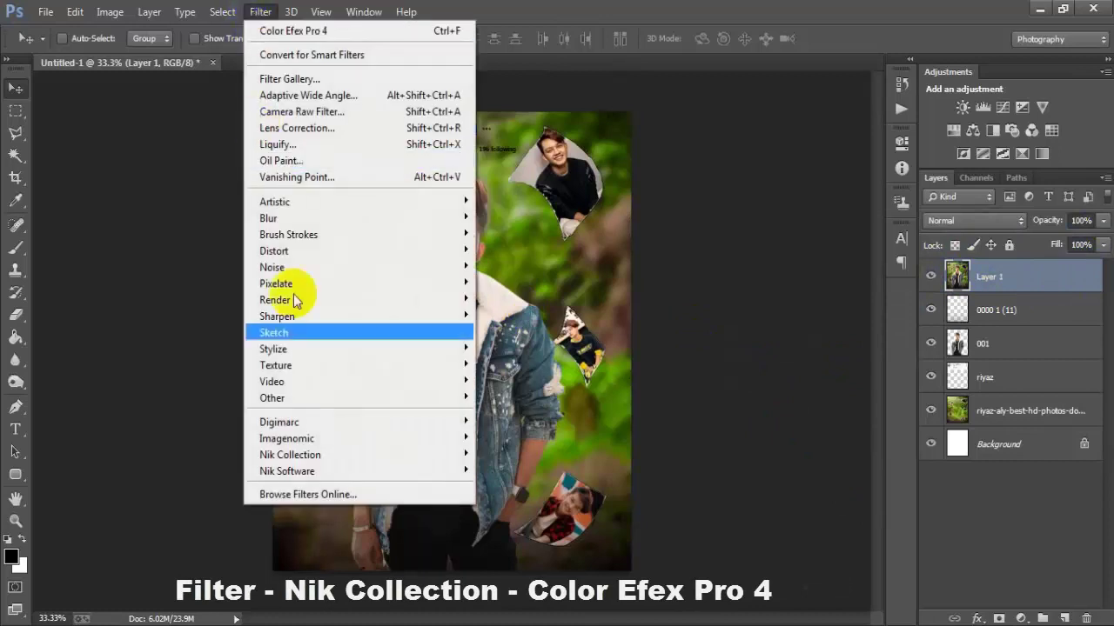
mouse_move(346, 455)
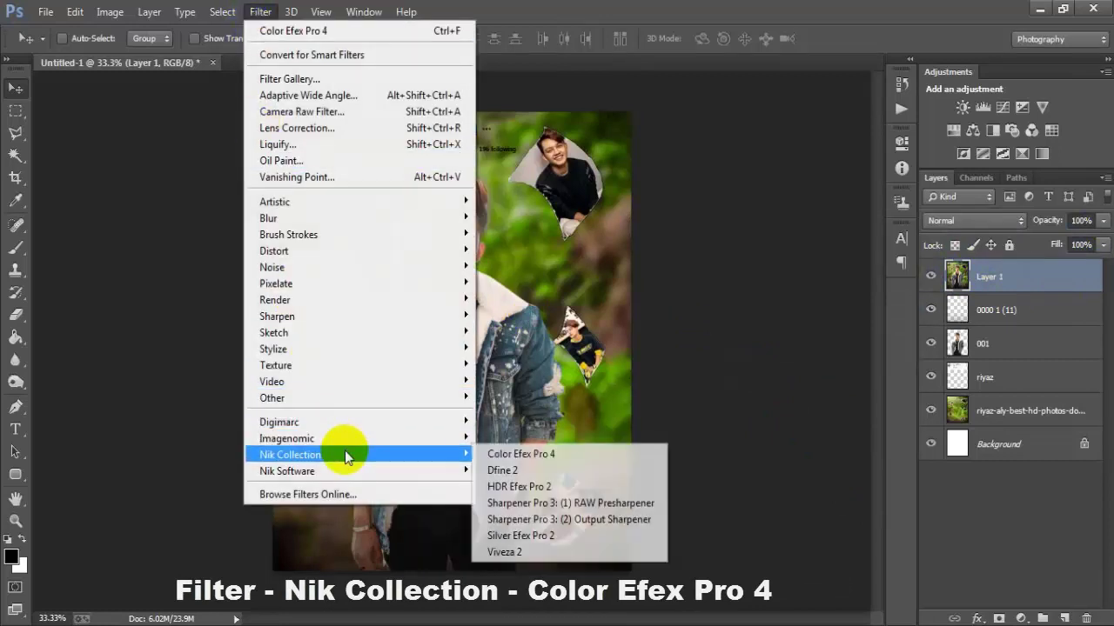
left_click(611, 459)
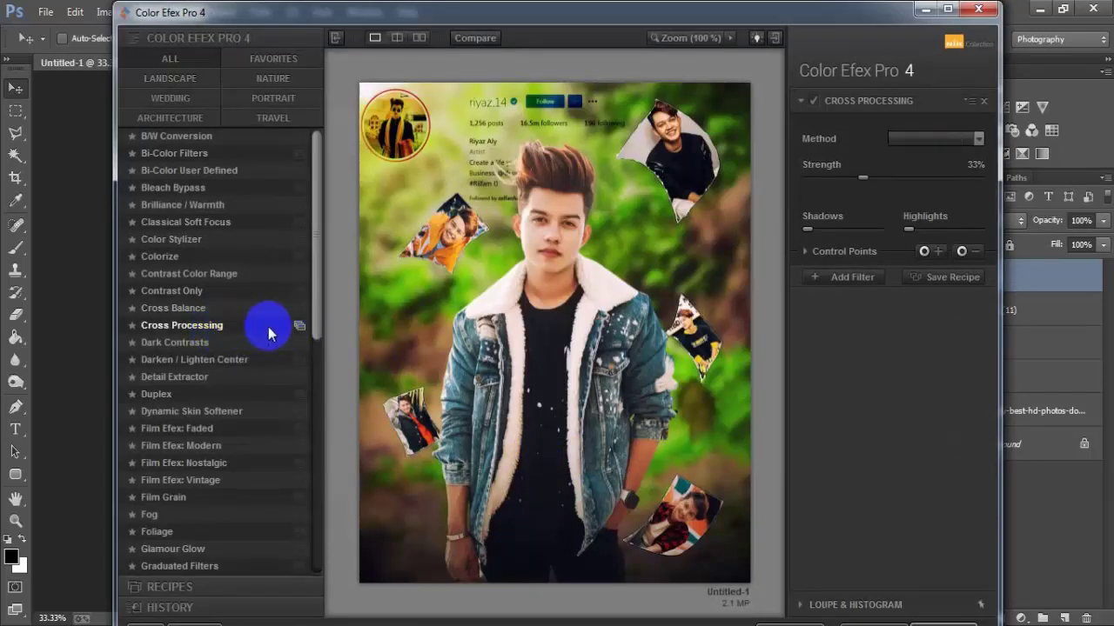
left_click(978, 145)
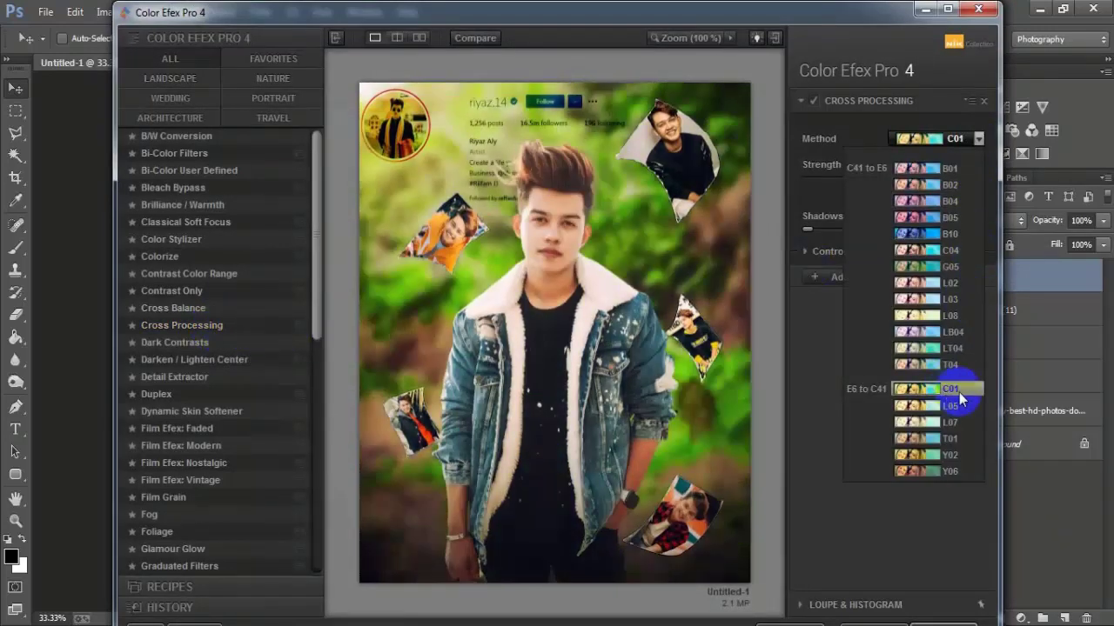
left_click(957, 394)
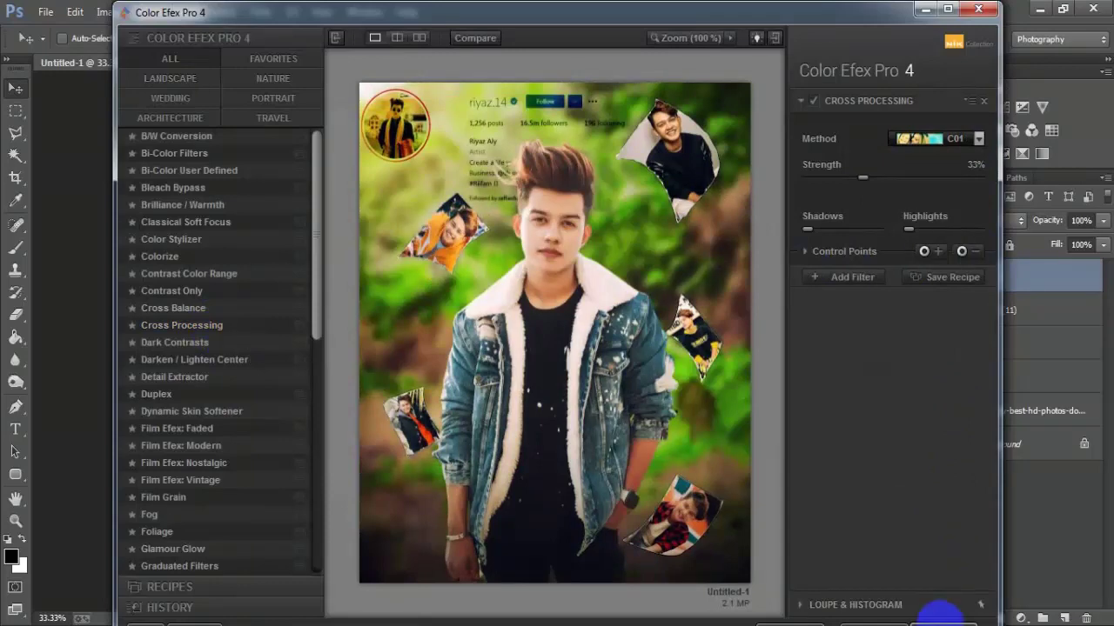
left_click(941, 613)
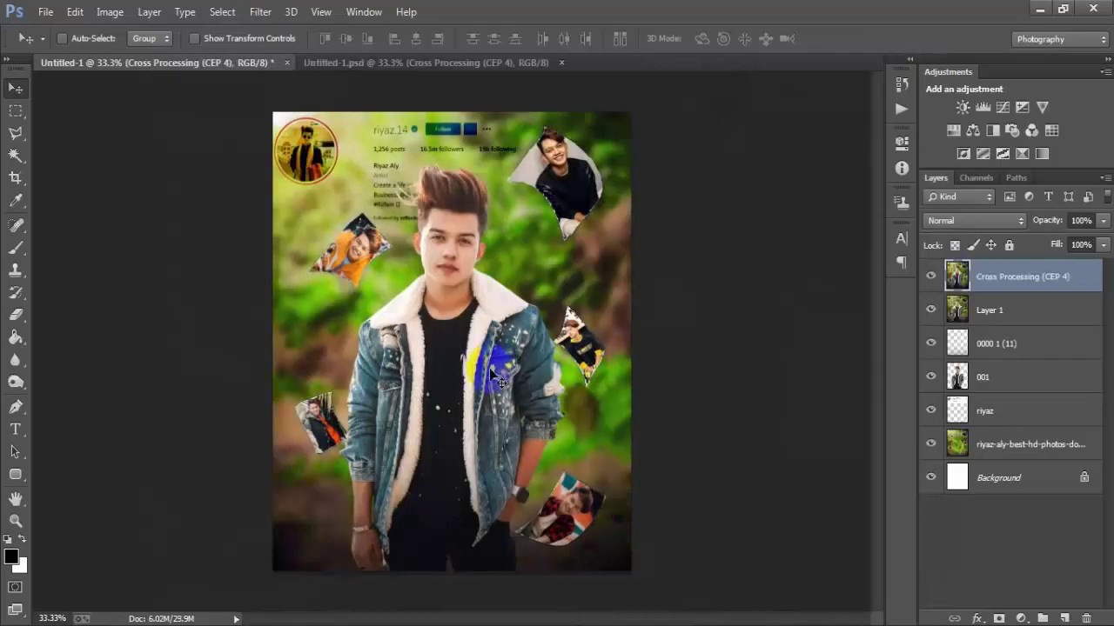
- Examine the finished poster up close and compare it with the companion poster in Untitled-1.psd before returning to it
key("ctrl+plus")
scroll(500, 373, "up", 3)
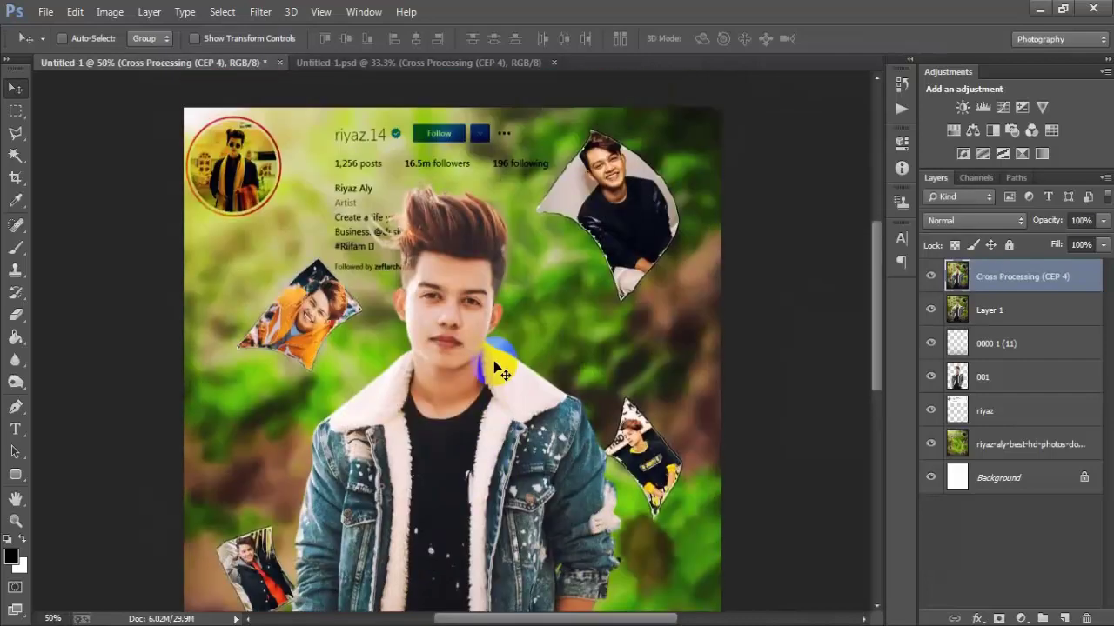
scroll(501, 369, "down", 5)
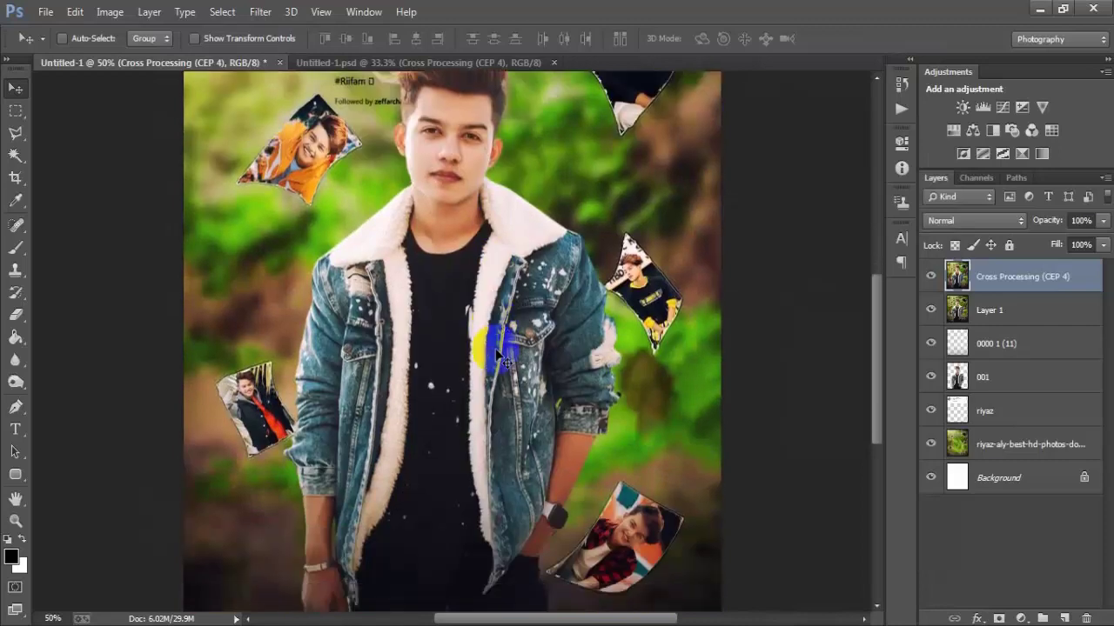
key("ctrl+minus")
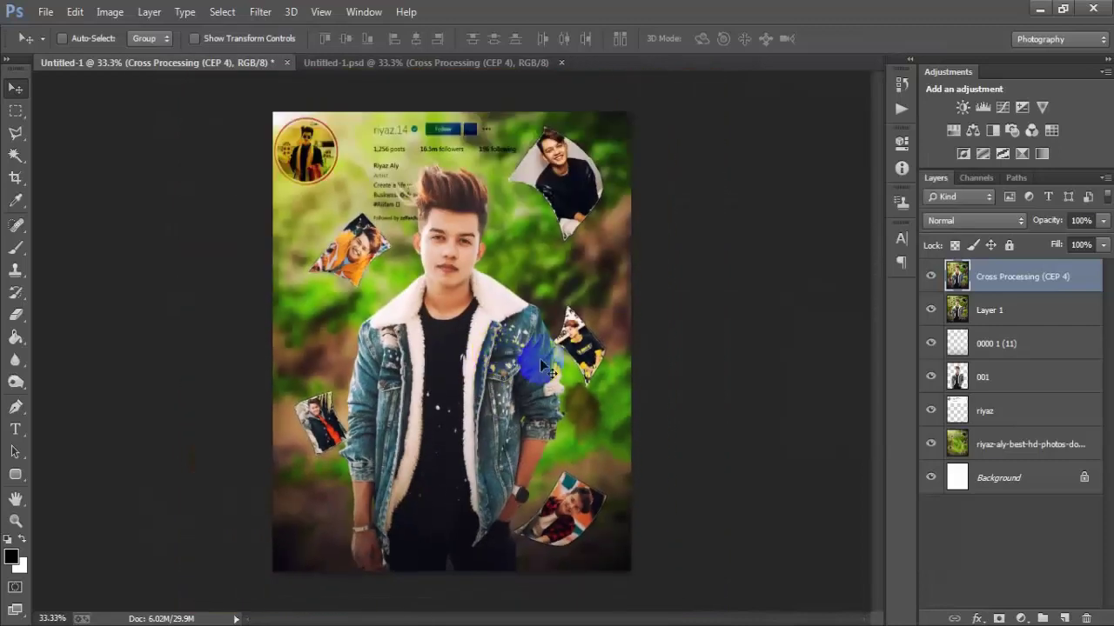
left_click(420, 65)
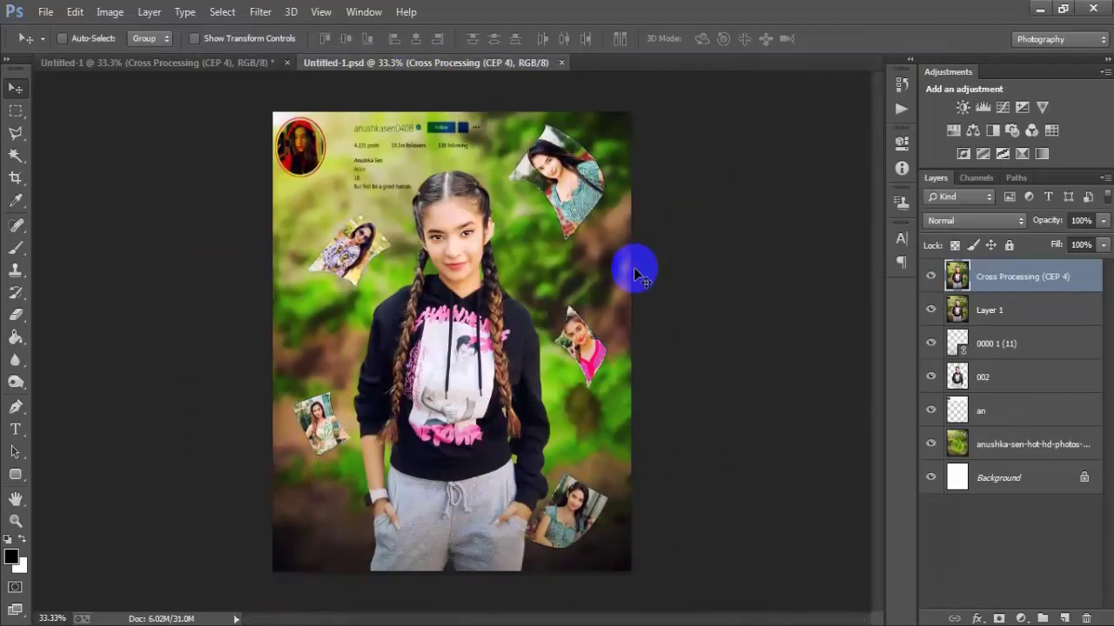
left_click(633, 267, "ctrl")
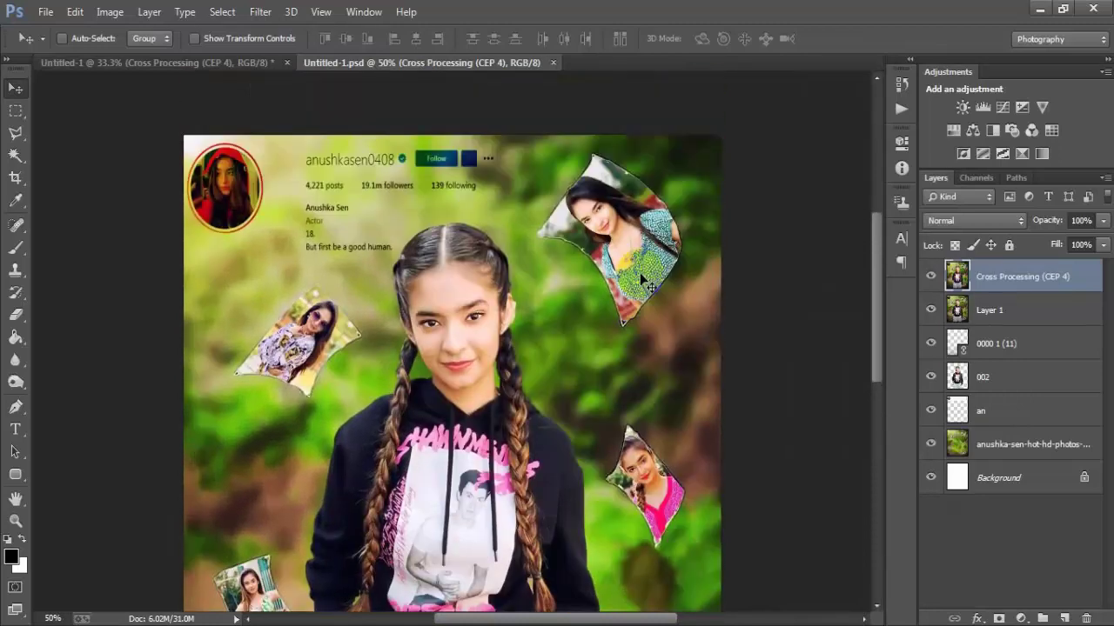
scroll(645, 282, "down", 5)
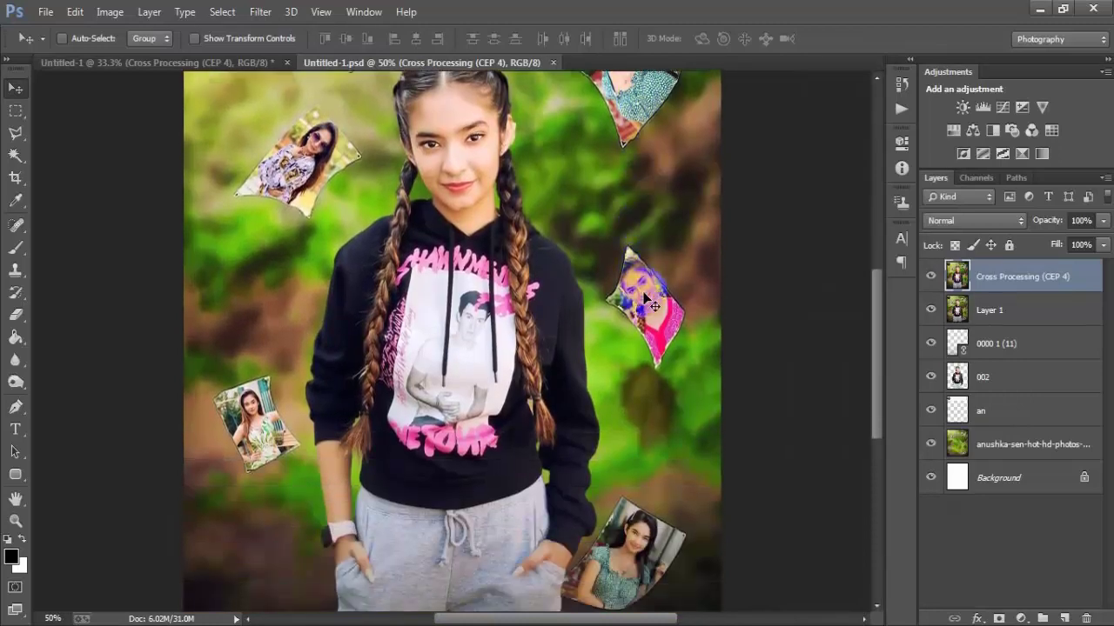
left_click(645, 300, "ctrl+alt")
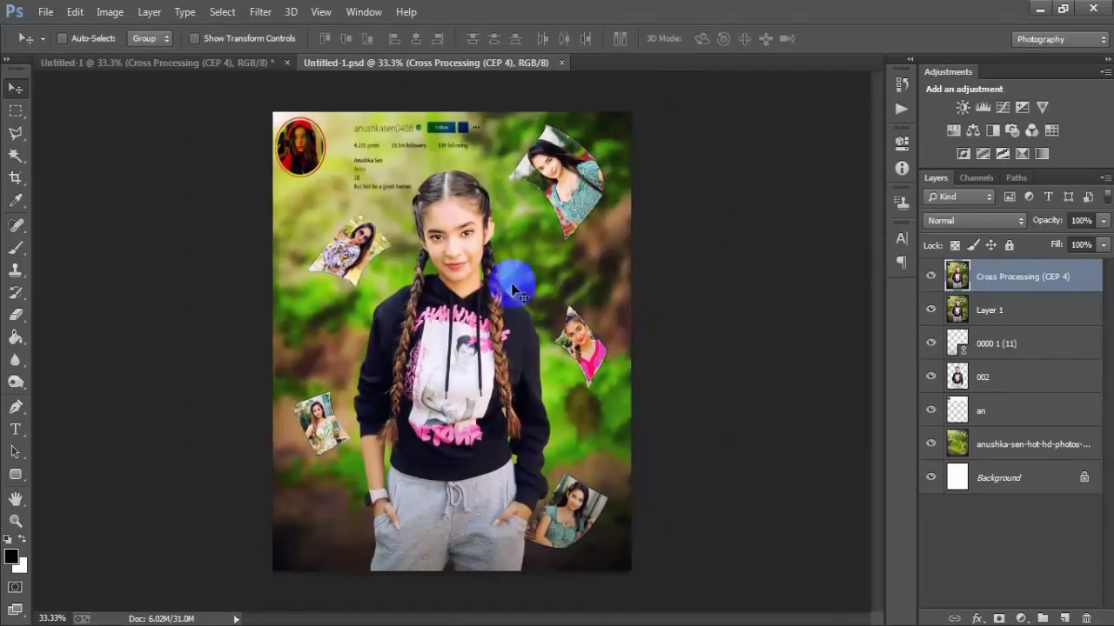
left_click(179, 63)
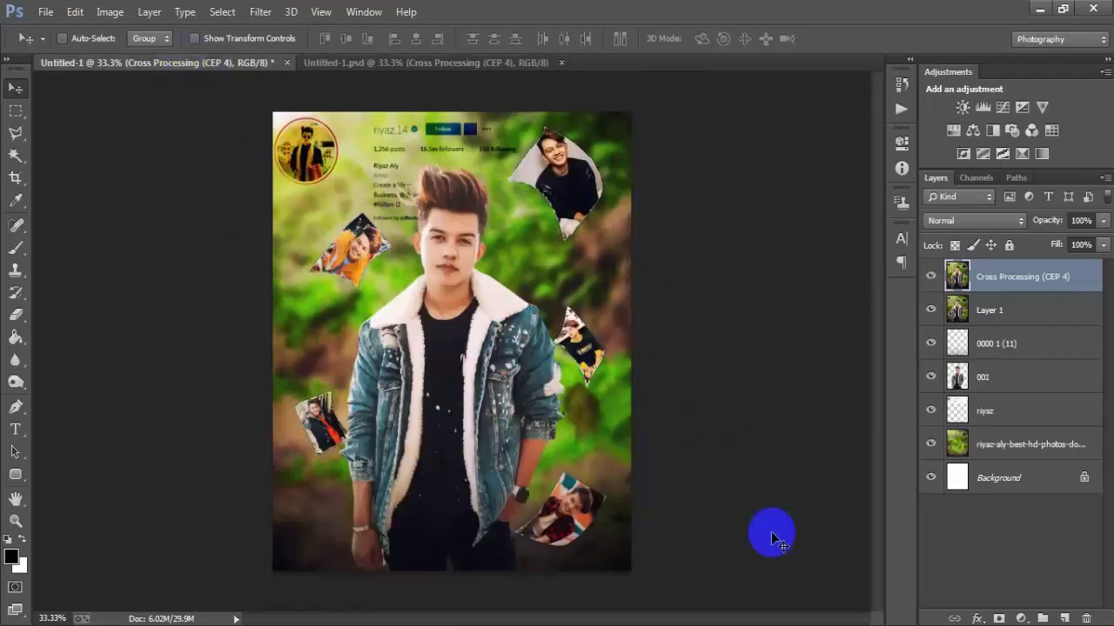